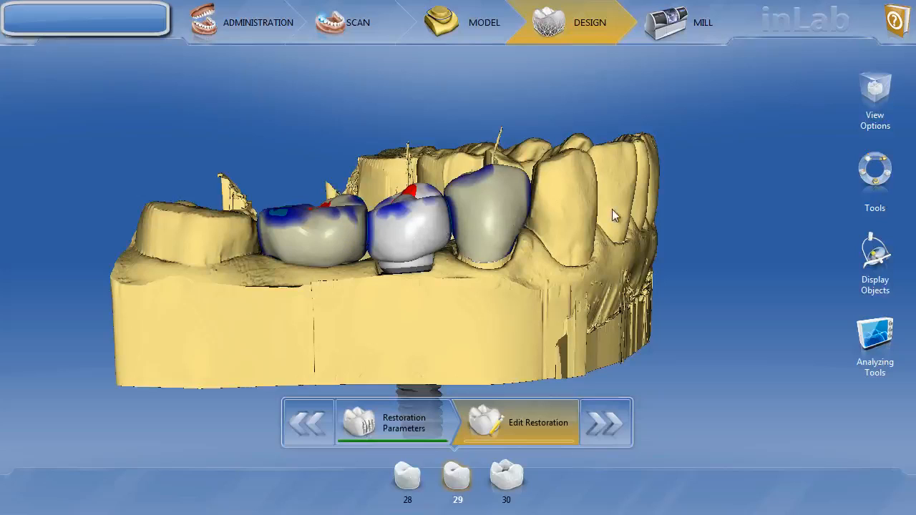
- Turn on Upper Jaw in Display Objects to see it in occlusion over the crowns for teeth 28–30
{"action": "left_click", "coordinate": [872, 254]}
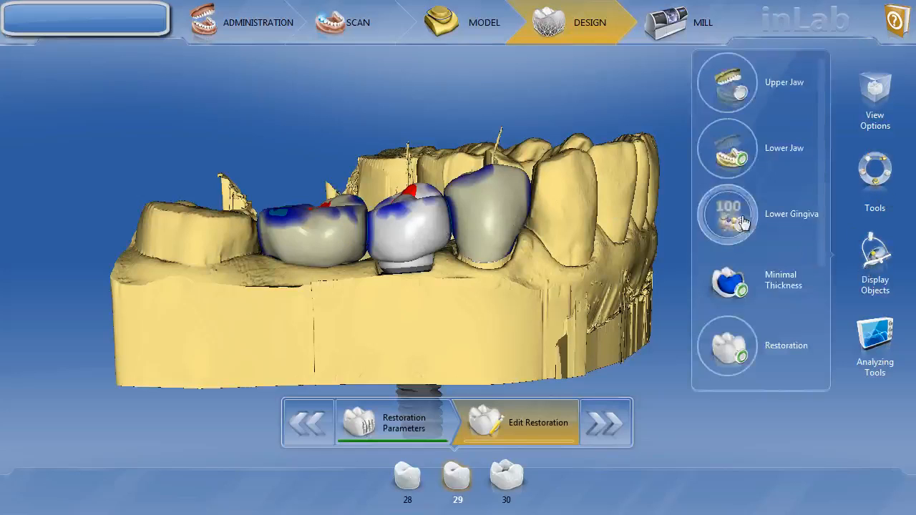
{"action": "left_click", "coordinate": [726, 82]}
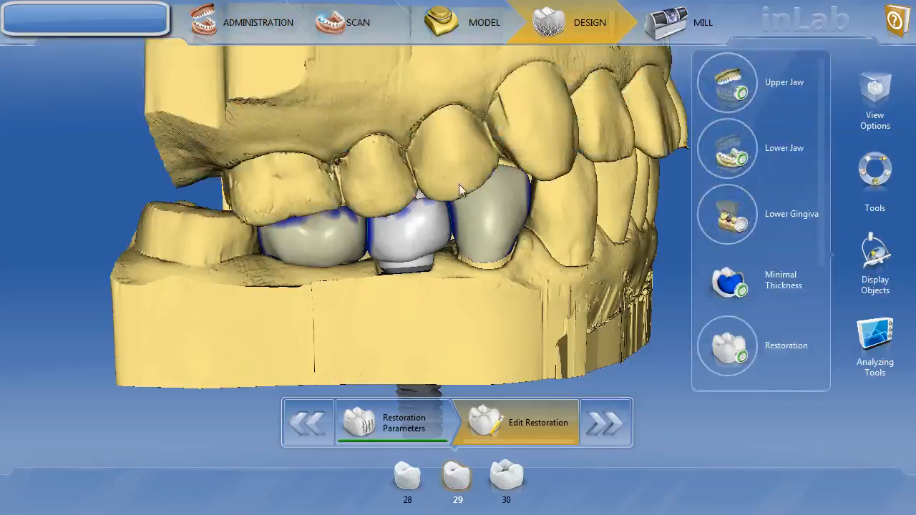
{"action": "right_click", "coordinate": [406, 243]}
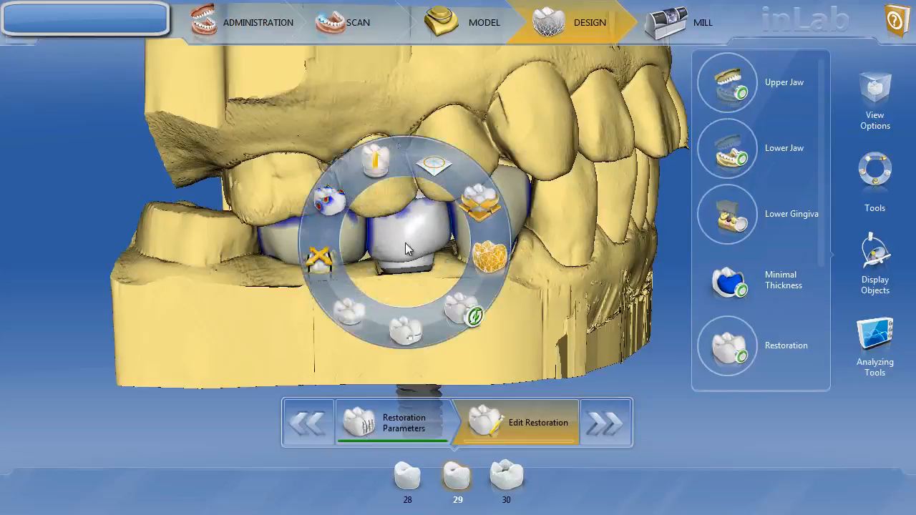
- Split the tooth 29 crown to expose its TiBase bottom structure and tilt the model to inspect it
{"action": "left_click", "coordinate": [376, 161]}
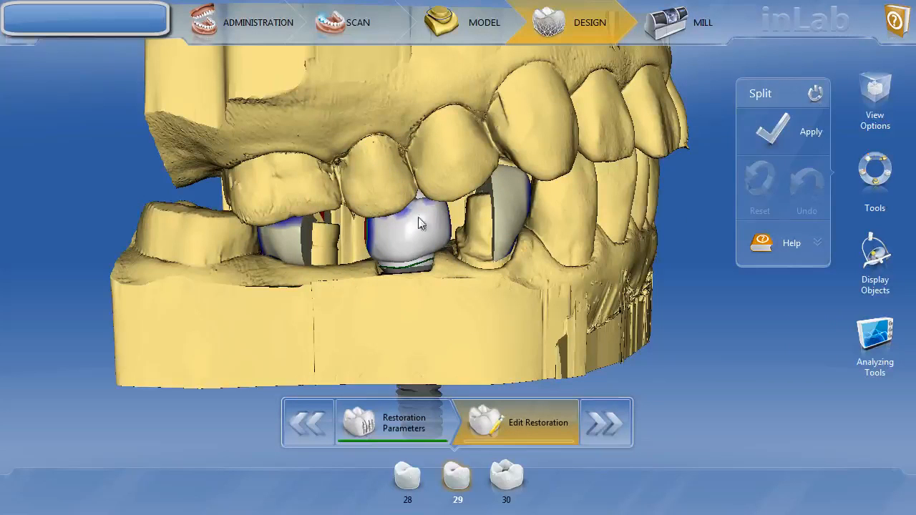
{"action": "left_click", "coordinate": [793, 132]}
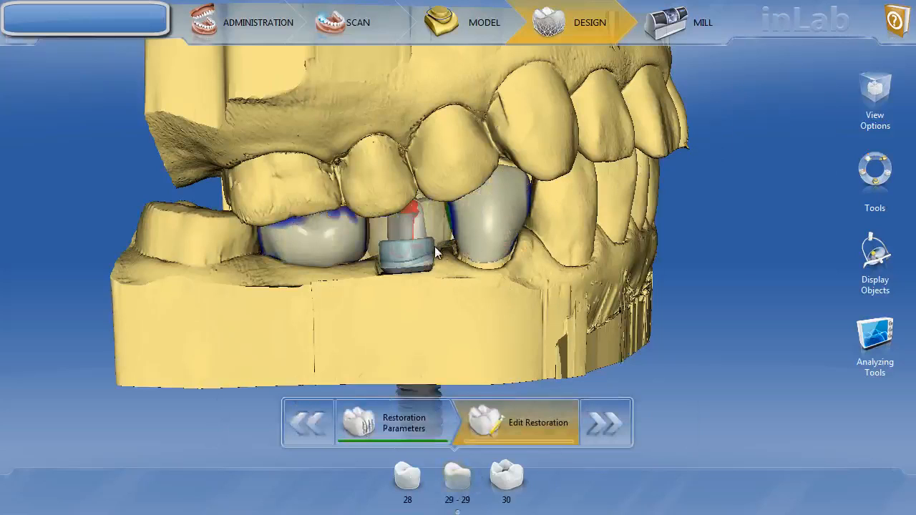
{"action": "right_click_drag", "start_coordinate": [434, 246], "coordinate": [433, 255]}
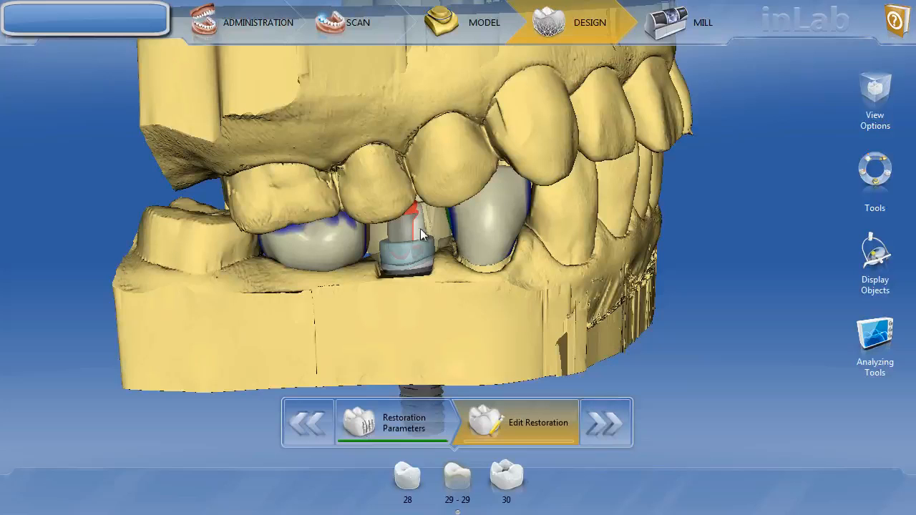
{"action": "right_click_drag", "start_coordinate": [436, 269], "coordinate": [436, 252]}
{"action": "left_click_drag", "start_coordinate": [436, 252], "coordinate": [436, 257]}
{"action": "right_click_drag", "start_coordinate": [459, 252], "coordinate": [460, 255]}
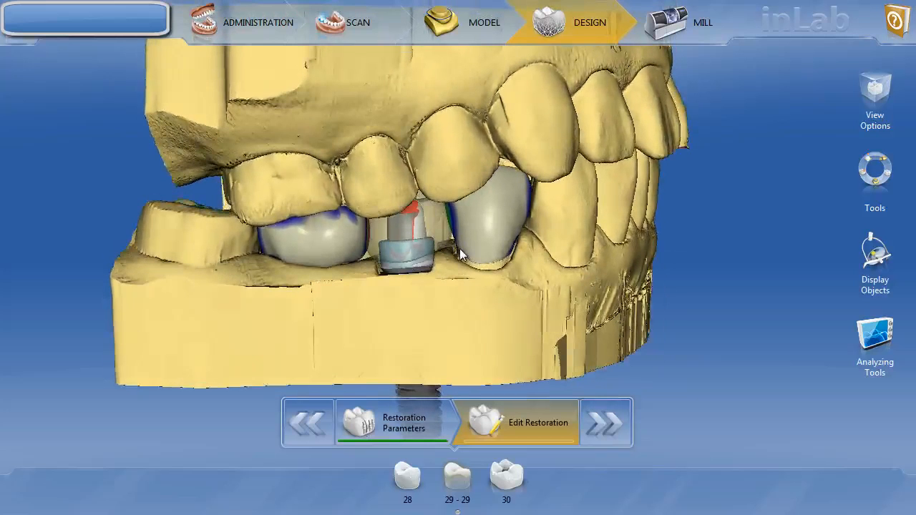
{"action": "right_click", "coordinate": [425, 239]}
- Recombine the split tooth 29 restoration into one crown and switch the Upper Jaw display off
{"action": "left_click", "coordinate": [384, 176]}
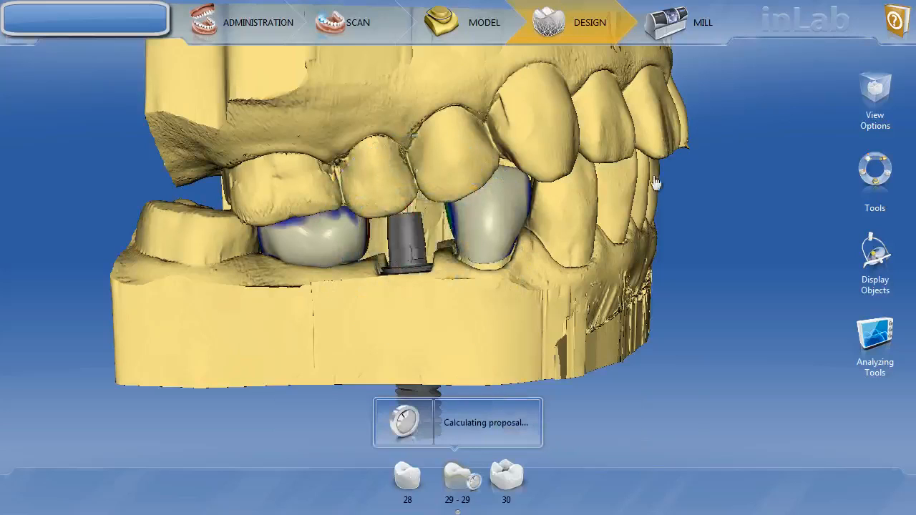
{"action": "left_click", "coordinate": [886, 182]}
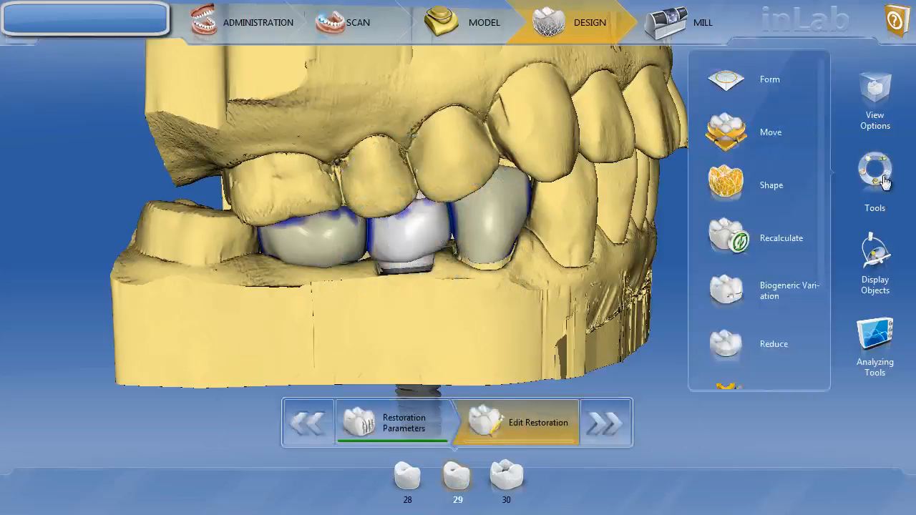
{"action": "left_click", "coordinate": [878, 261]}
{"action": "left_click", "coordinate": [730, 89]}
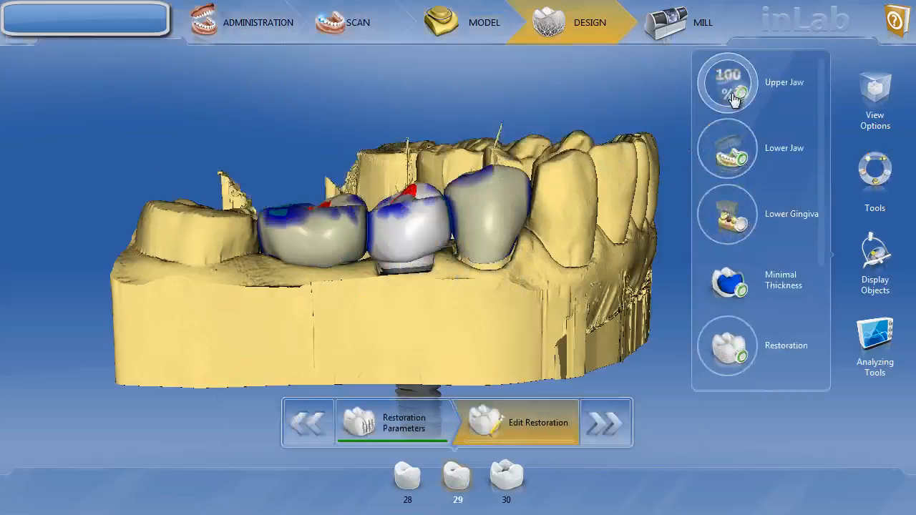
- Orbit the lower jaw between occlusal and side views to check the recalculated tooth 29 crown
{"action": "left_click_drag", "start_coordinate": [517, 193], "coordinate": [519, 287]}
{"action": "left_click_drag", "start_coordinate": [391, 263], "coordinate": [431, 278]}
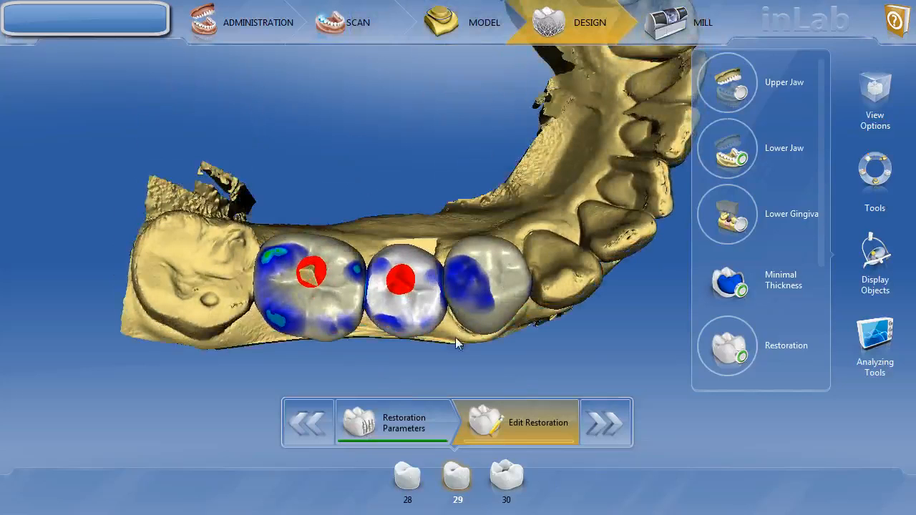
{"action": "left_click_drag", "start_coordinate": [449, 316], "coordinate": [463, 234]}
{"action": "left_click_drag", "start_coordinate": [460, 286], "coordinate": [467, 275]}
{"action": "left_click_drag", "start_coordinate": [508, 315], "coordinate": [514, 262]}
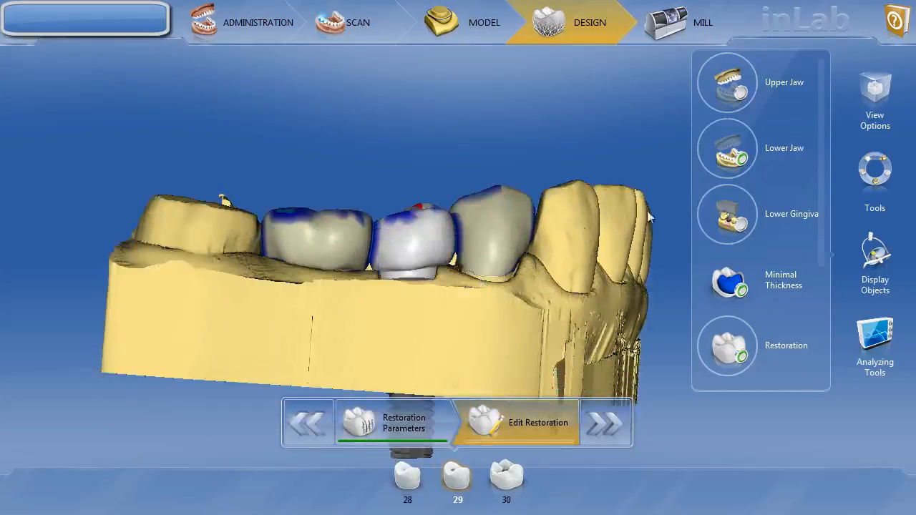
{"action": "left_click", "coordinate": [861, 252]}
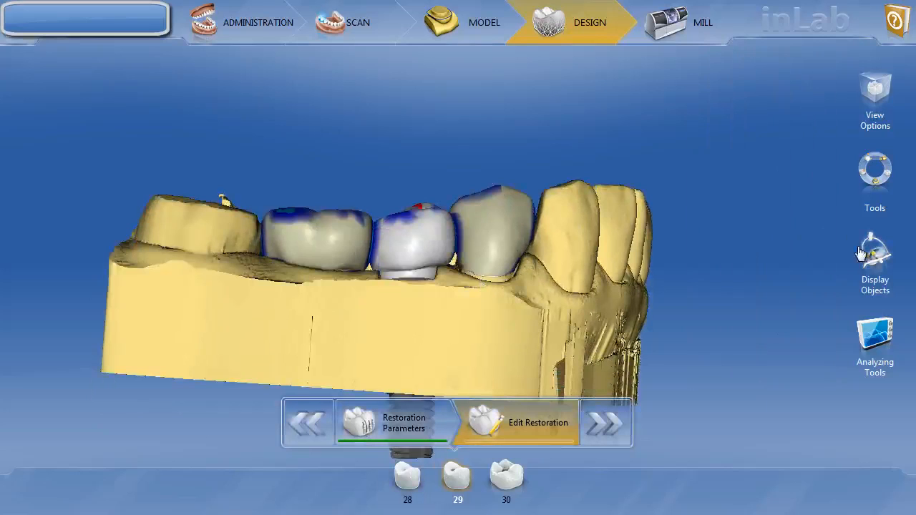
- Switch off Trimmed Model so only the tooth 29 crown on its TiBase shows, centred in view
{"action": "left_click", "coordinate": [864, 252]}
{"action": "scroll", "coordinate": [737, 308], "scroll_direction": "down", "scroll_amount": 2}
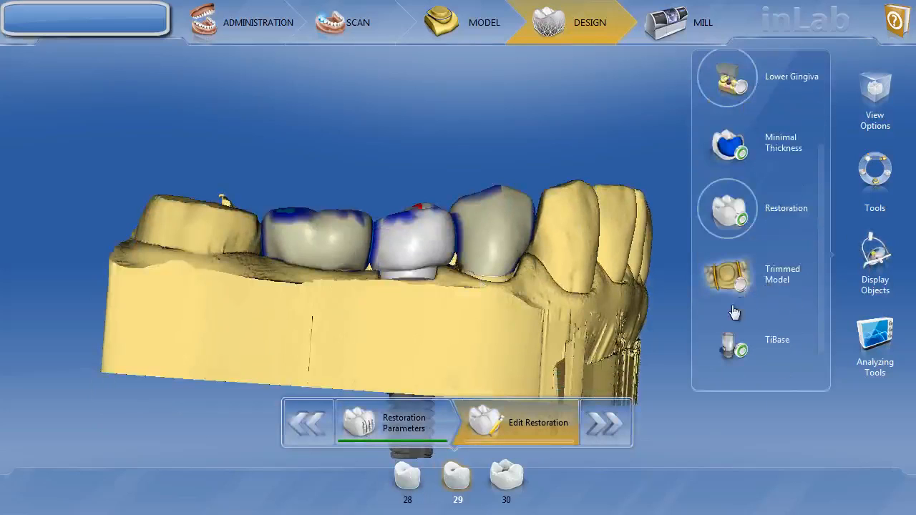
{"action": "left_click", "coordinate": [727, 276]}
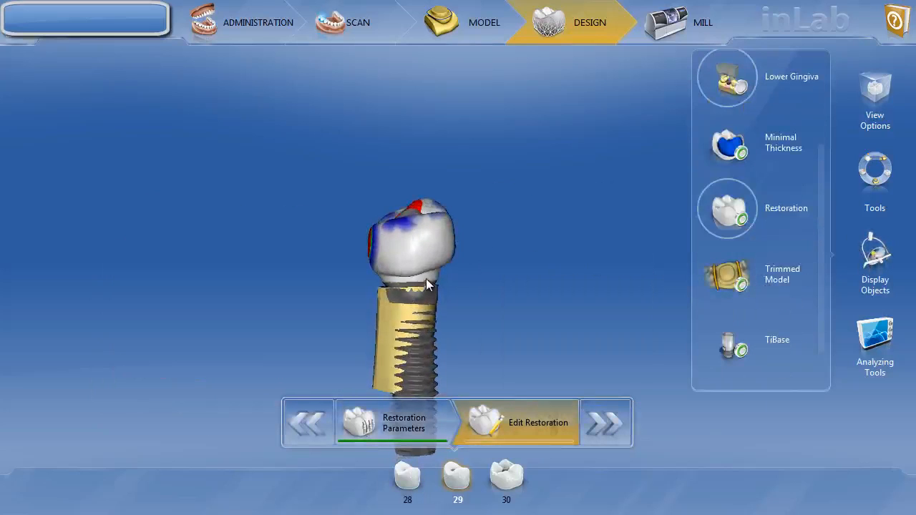
{"action": "scroll", "coordinate": [430, 272], "scroll_direction": "up", "scroll_amount": 4}
{"action": "right_click_drag", "start_coordinate": [471, 245], "coordinate": [484, 225]}
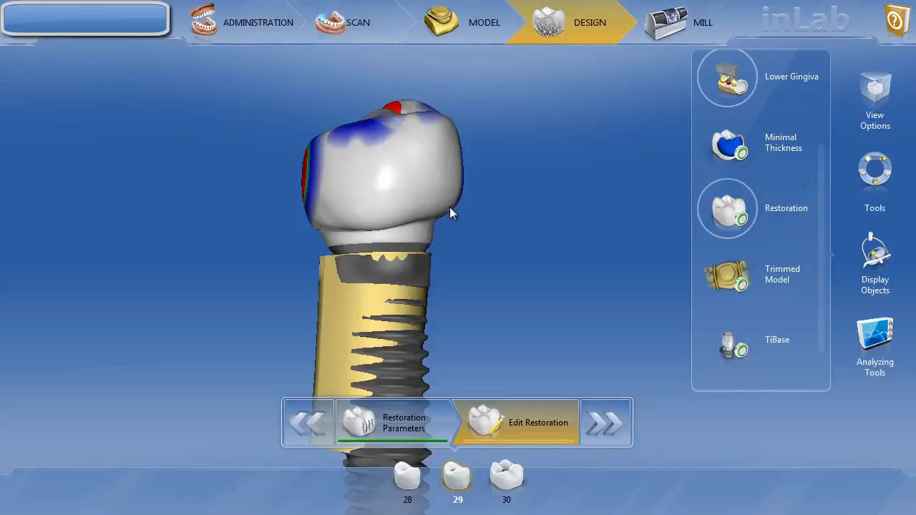
{"action": "middle_click_drag", "start_coordinate": [449, 212], "coordinate": [408, 213]}
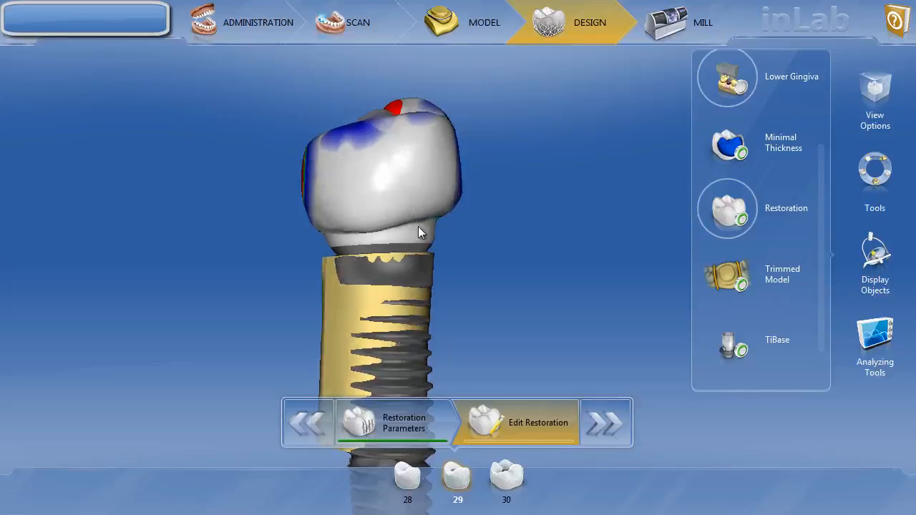
- Widen the tooth 29 crown's neck outward with the Circular scale tool
{"action": "right_click", "coordinate": [419, 233]}
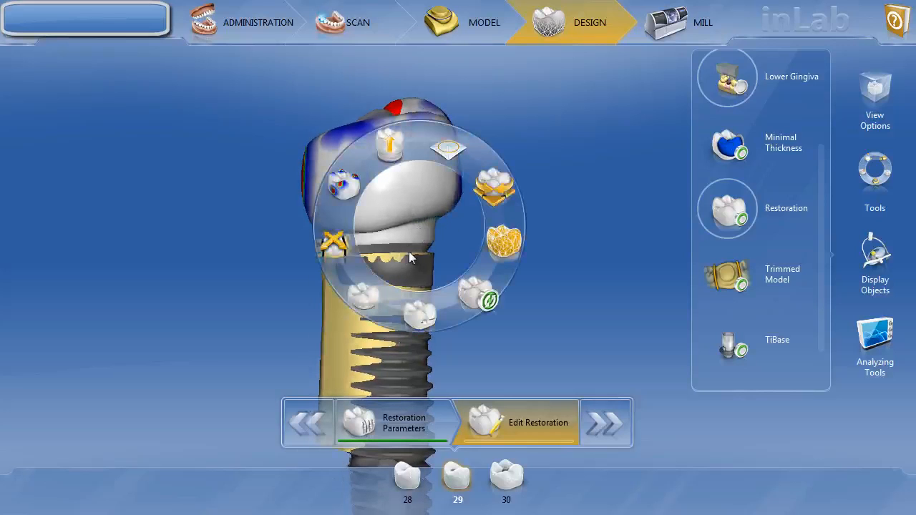
{"action": "left_click", "coordinate": [496, 243]}
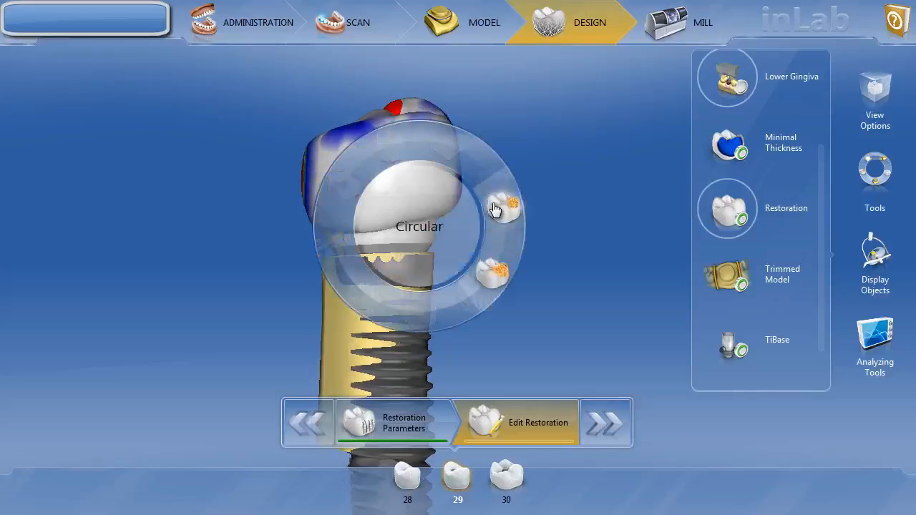
{"action": "left_click", "coordinate": [494, 208]}
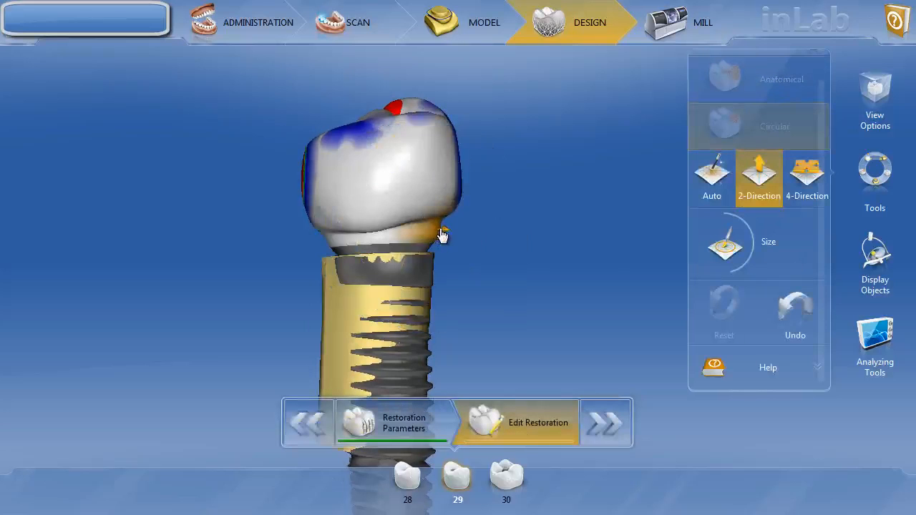
{"action": "left_click_drag", "start_coordinate": [440, 229], "coordinate": [341, 239]}
{"action": "left_click", "coordinate": [412, 235]}
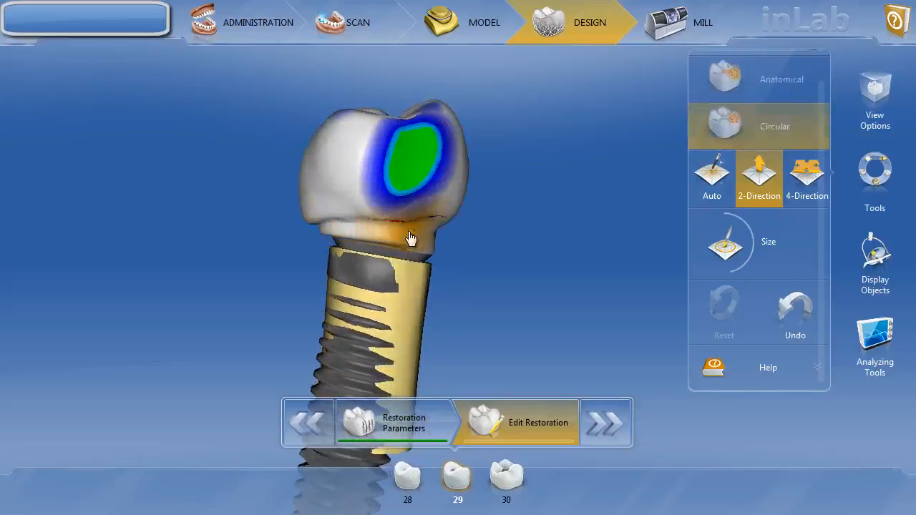
{"action": "left_click_drag", "start_coordinate": [428, 244], "coordinate": [436, 248]}
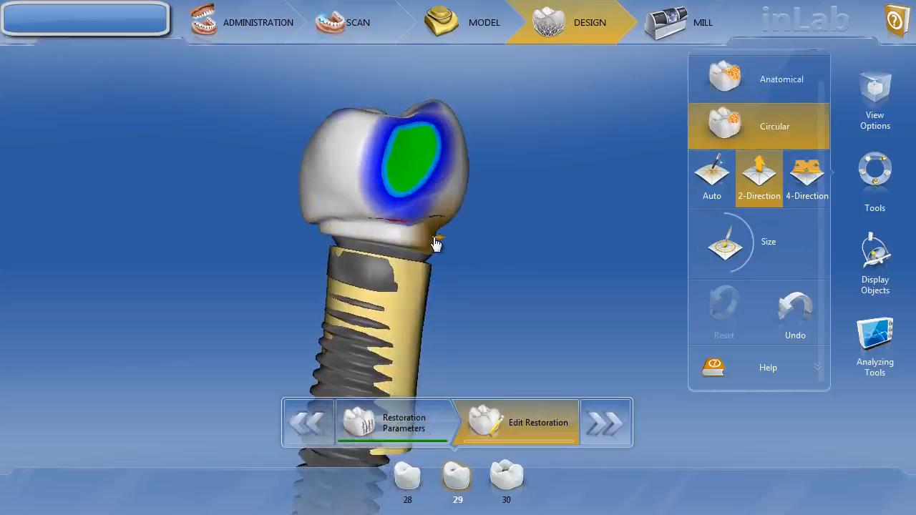
- Rotate the crown to inspect the reshaped neck, its occlusal contact and its other side
{"action": "left_click_drag", "start_coordinate": [419, 239], "coordinate": [357, 233]}
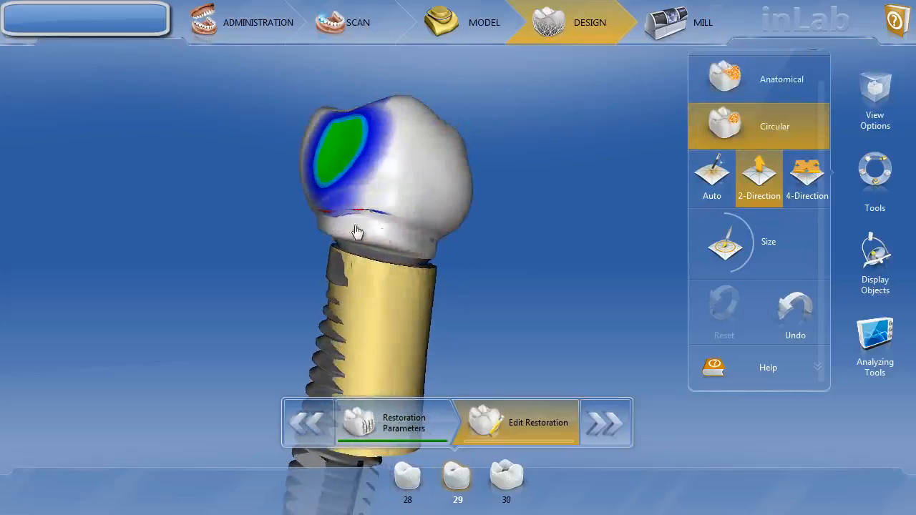
{"action": "mouse_move", "coordinate": [458, 242]}
{"action": "left_mouse_down"}
{"action": "mouse_move", "coordinate": [372, 233]}
{"action": "mouse_move", "coordinate": [440, 252]}
{"action": "left_mouse_up"}
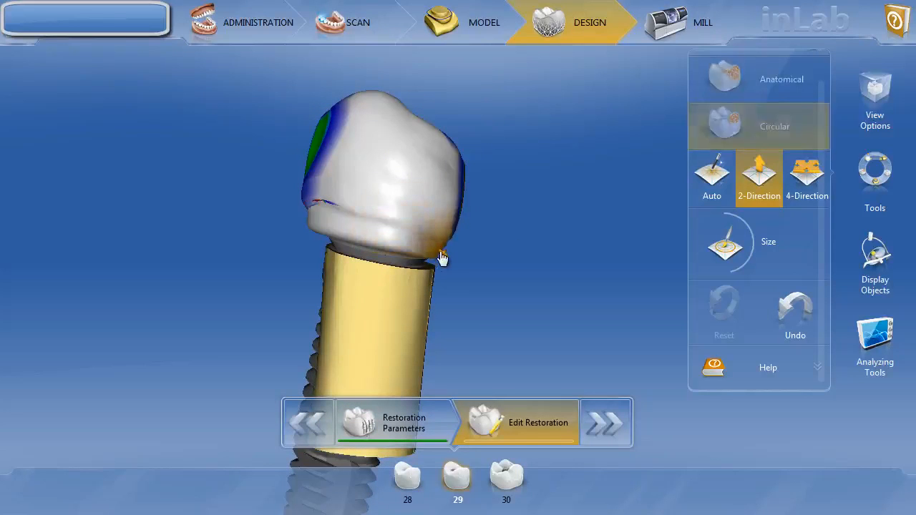
{"action": "mouse_move", "coordinate": [508, 236]}
{"action": "left_mouse_down"}
{"action": "mouse_move", "coordinate": [389, 224]}
{"action": "mouse_move", "coordinate": [390, 251]}
{"action": "mouse_move", "coordinate": [435, 259]}
{"action": "left_mouse_up"}
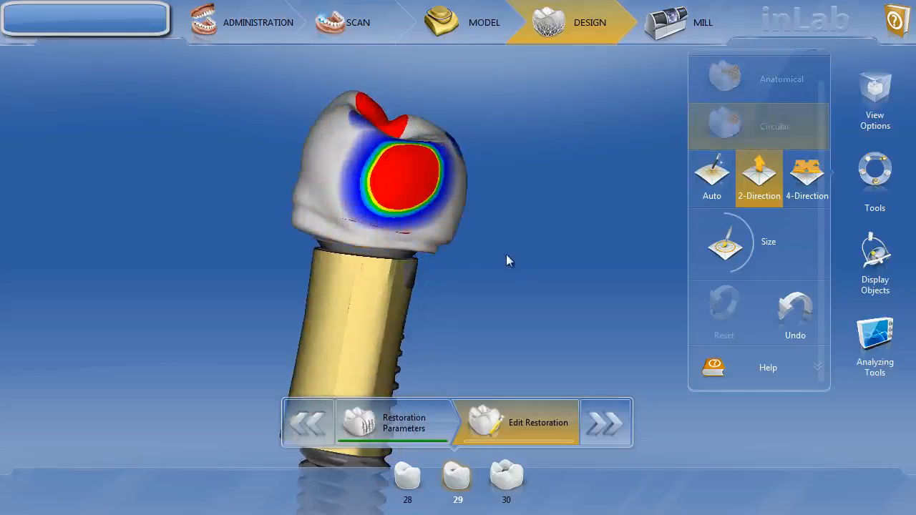
{"action": "left_click_drag", "start_coordinate": [506, 261], "coordinate": [439, 231]}
{"action": "right_click", "coordinate": [391, 224]}
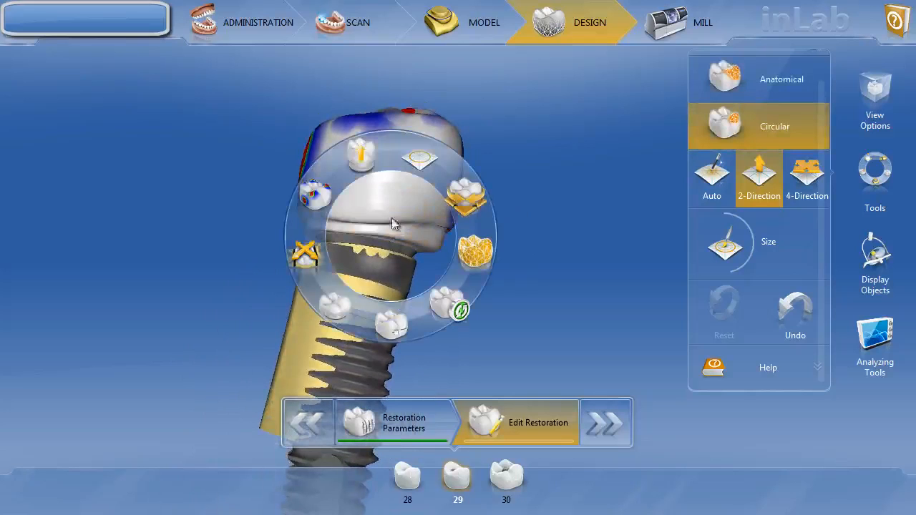
- Smooth the tooth 29 crown's lower margin in several strokes, turning the model between them
{"action": "left_click", "coordinate": [466, 195]}
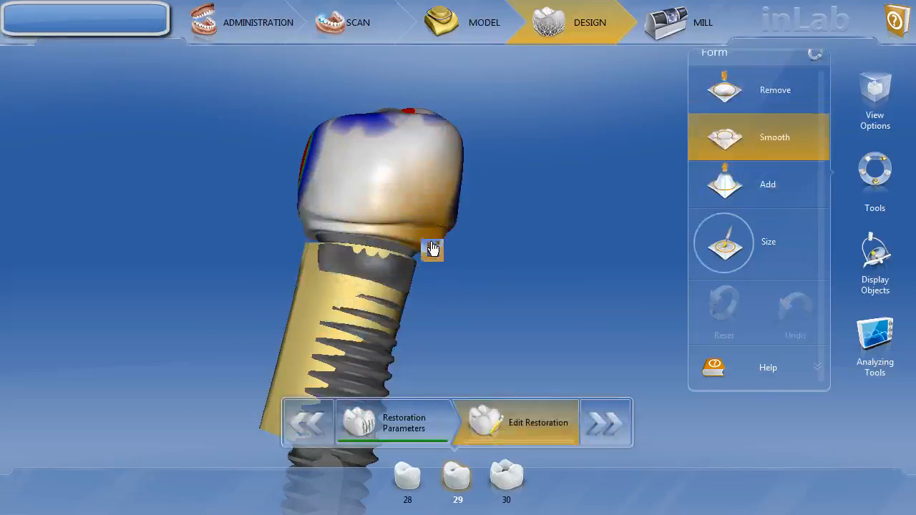
{"action": "mouse_move", "coordinate": [435, 236]}
{"action": "left_mouse_down"}
{"action": "mouse_move", "coordinate": [434, 245]}
{"action": "mouse_move", "coordinate": [362, 237]}
{"action": "mouse_move", "coordinate": [369, 249]}
{"action": "left_mouse_up"}
{"action": "mouse_move", "coordinate": [380, 263]}
{"action": "left_mouse_down"}
{"action": "mouse_move", "coordinate": [398, 264]}
{"action": "mouse_move", "coordinate": [388, 242]}
{"action": "mouse_move", "coordinate": [351, 231]}
{"action": "mouse_move", "coordinate": [380, 245]}
{"action": "mouse_move", "coordinate": [491, 259]}
{"action": "mouse_move", "coordinate": [408, 241]}
{"action": "mouse_move", "coordinate": [374, 248]}
{"action": "mouse_move", "coordinate": [382, 246]}
{"action": "mouse_move", "coordinate": [379, 265]}
{"action": "left_mouse_up"}
{"action": "mouse_move", "coordinate": [423, 245]}
{"action": "left_mouse_down"}
{"action": "mouse_move", "coordinate": [540, 230]}
{"action": "mouse_move", "coordinate": [445, 231]}
{"action": "left_mouse_up"}
{"action": "mouse_move", "coordinate": [376, 250]}
{"action": "left_mouse_down"}
{"action": "mouse_move", "coordinate": [382, 246]}
{"action": "mouse_move", "coordinate": [356, 245]}
{"action": "mouse_move", "coordinate": [328, 225]}
{"action": "mouse_move", "coordinate": [508, 207]}
{"action": "left_mouse_up"}
{"action": "left_click_drag", "start_coordinate": [577, 178], "coordinate": [657, 187]}
{"action": "left_click_drag", "start_coordinate": [408, 237], "coordinate": [344, 231]}
{"action": "mouse_move", "coordinate": [525, 228]}
{"action": "left_mouse_down"}
{"action": "mouse_move", "coordinate": [445, 241]}
{"action": "mouse_move", "coordinate": [446, 260]}
{"action": "left_mouse_up"}
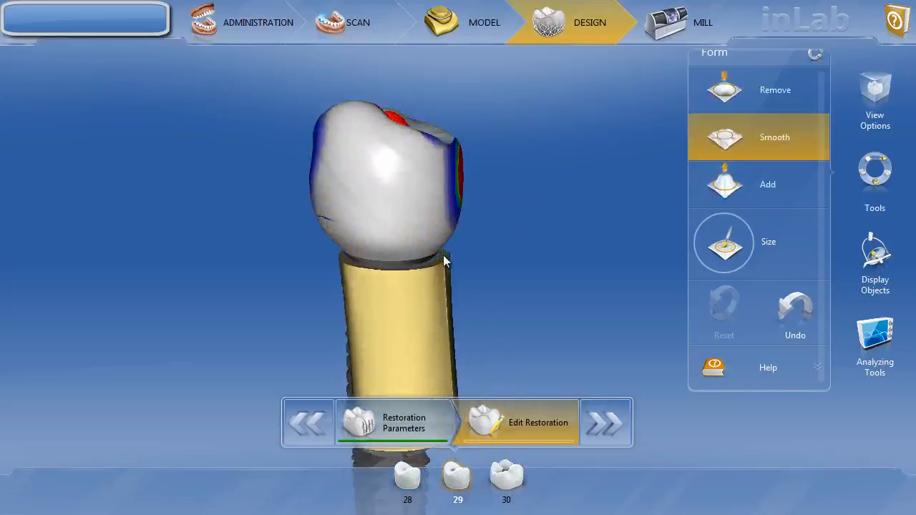
{"action": "left_click", "coordinate": [873, 262]}
- Turn Trimmed Model back on and orbit to view the smoothed crown between crowns 28 and 30
{"action": "left_click", "coordinate": [727, 275]}
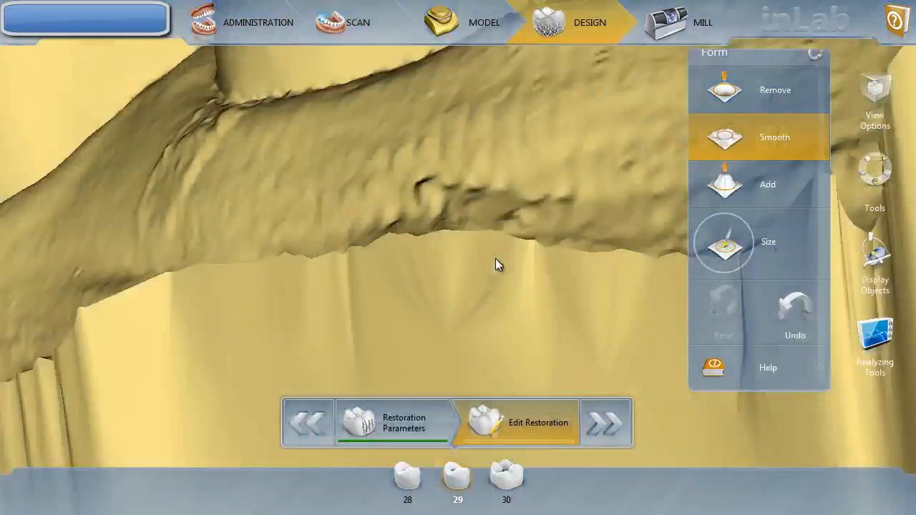
{"action": "left_click_drag", "start_coordinate": [495, 258], "coordinate": [677, 246]}
{"action": "scroll", "coordinate": [478, 278], "scroll_direction": "down", "scroll_amount": 3}
{"action": "left_click_drag", "start_coordinate": [588, 270], "coordinate": [524, 224]}
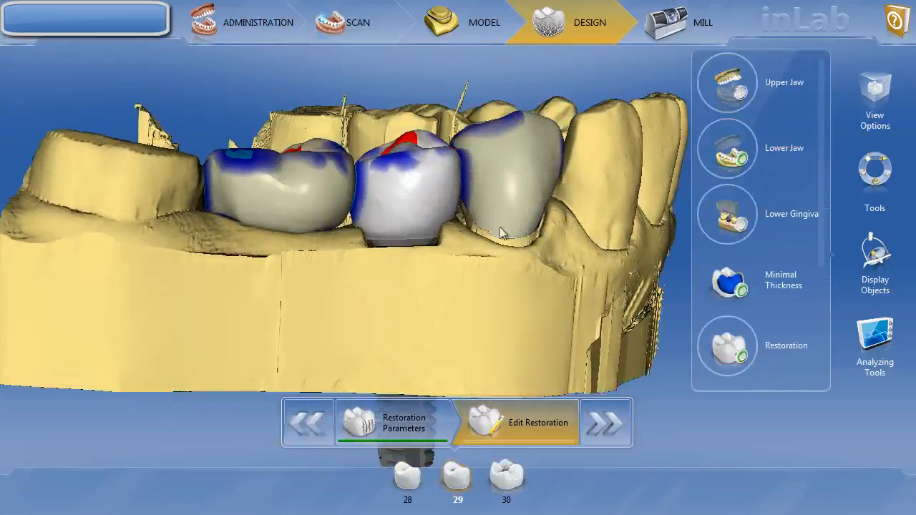
{"action": "left_click_drag", "start_coordinate": [456, 240], "coordinate": [435, 233]}
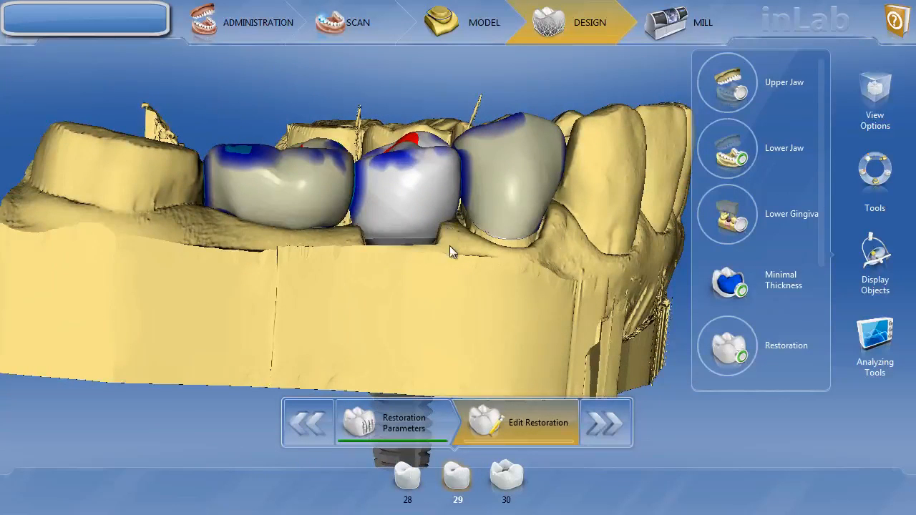
{"action": "mouse_move", "coordinate": [449, 245]}
{"action": "left_mouse_down"}
{"action": "mouse_move", "coordinate": [434, 226]}
{"action": "mouse_move", "coordinate": [420, 234]}
{"action": "mouse_move", "coordinate": [449, 239]}
{"action": "left_mouse_up"}
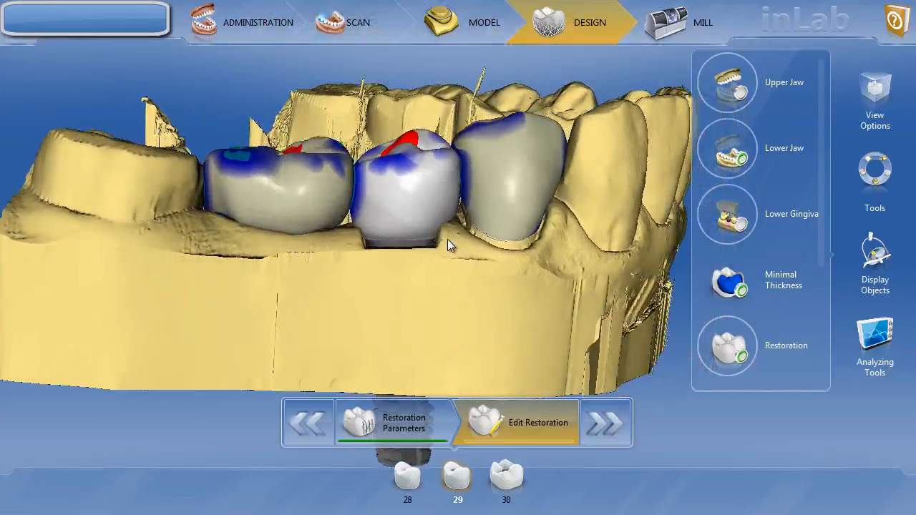
{"action": "right_click", "coordinate": [406, 255]}
- Split the tooth 29 crown to check the TiBase inside, then restore the full crown
{"action": "left_click", "coordinate": [368, 172]}
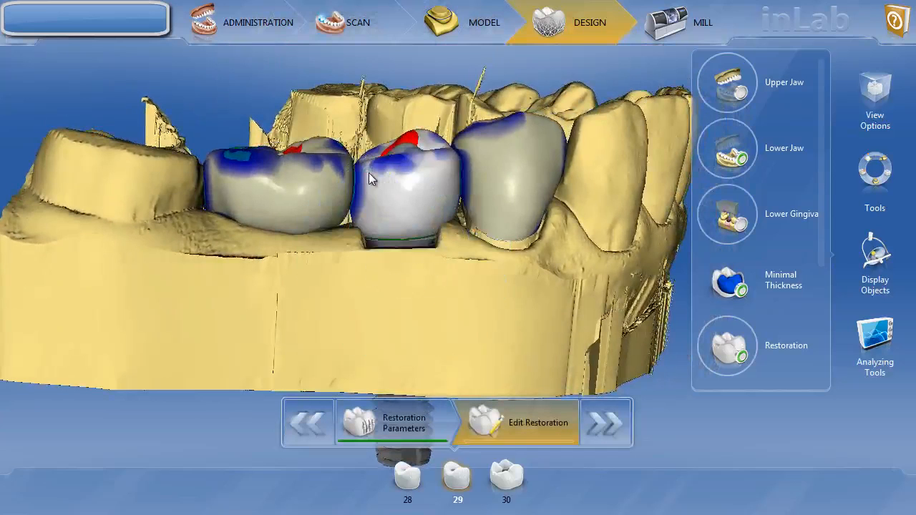
{"action": "left_click", "coordinate": [777, 129]}
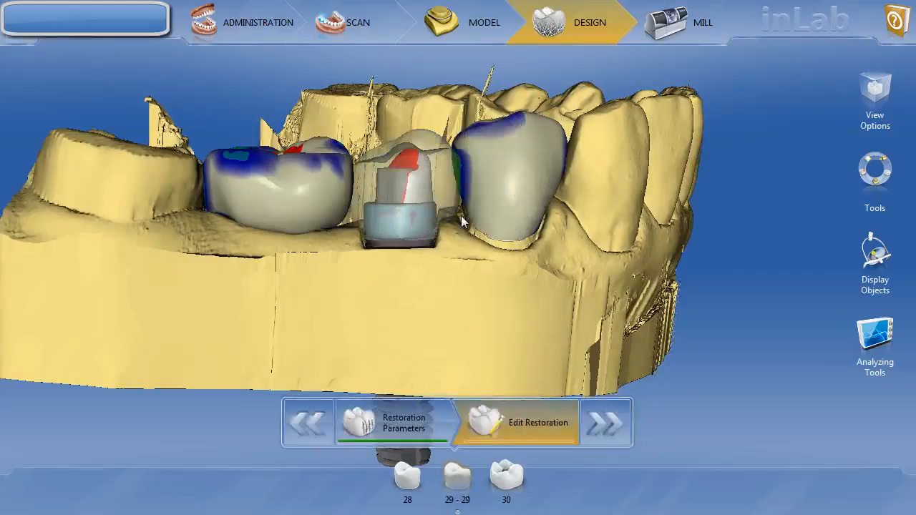
{"action": "mouse_move", "coordinate": [461, 215]}
{"action": "middle_mouse_down"}
{"action": "mouse_move", "coordinate": [446, 259]}
{"action": "mouse_move", "coordinate": [446, 213]}
{"action": "middle_mouse_up"}
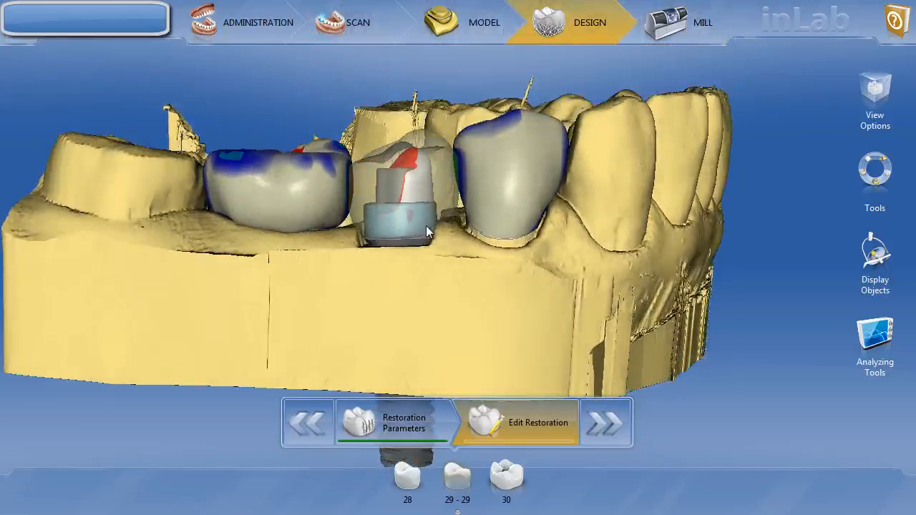
{"action": "right_click", "coordinate": [426, 226]}
{"action": "left_click", "coordinate": [385, 151]}
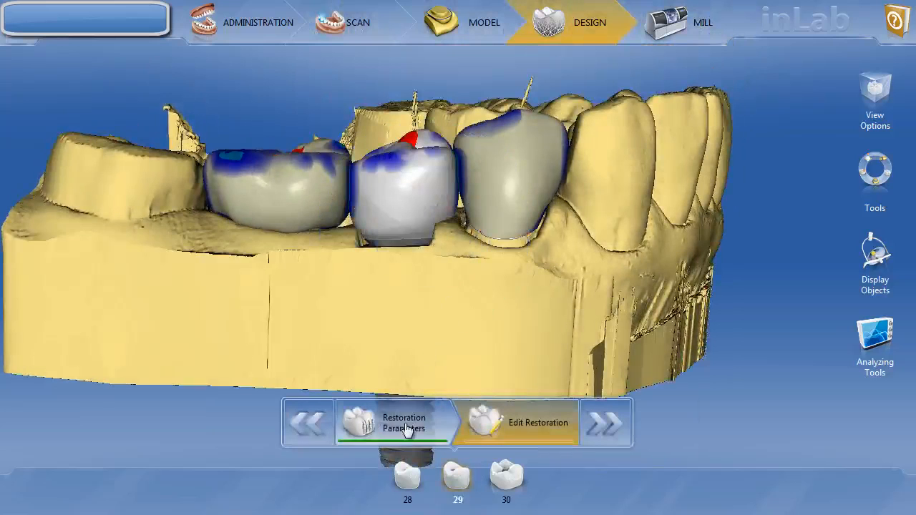
- Bring up the bottom-layer Shoulder Width setting in Restoration Parameters
{"action": "left_click", "coordinate": [407, 428]}
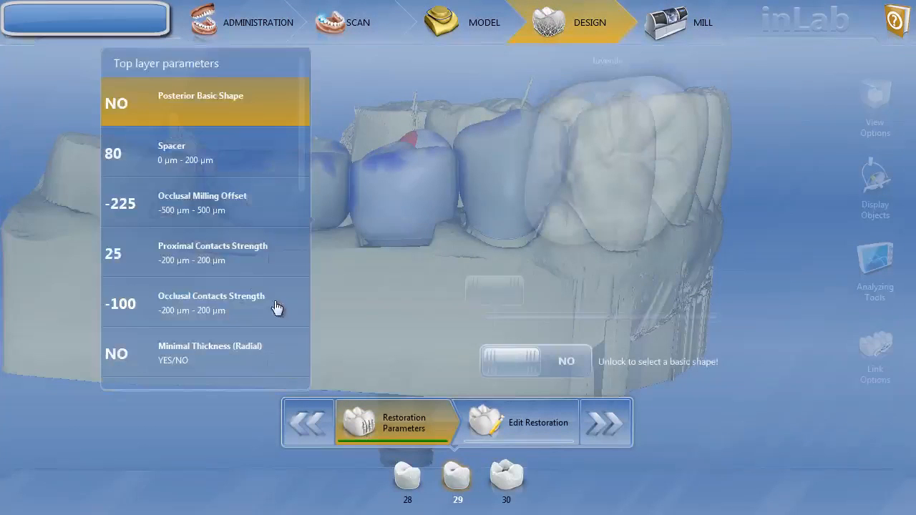
{"action": "scroll", "coordinate": [231, 274], "scroll_direction": "down", "scroll_amount": 6}
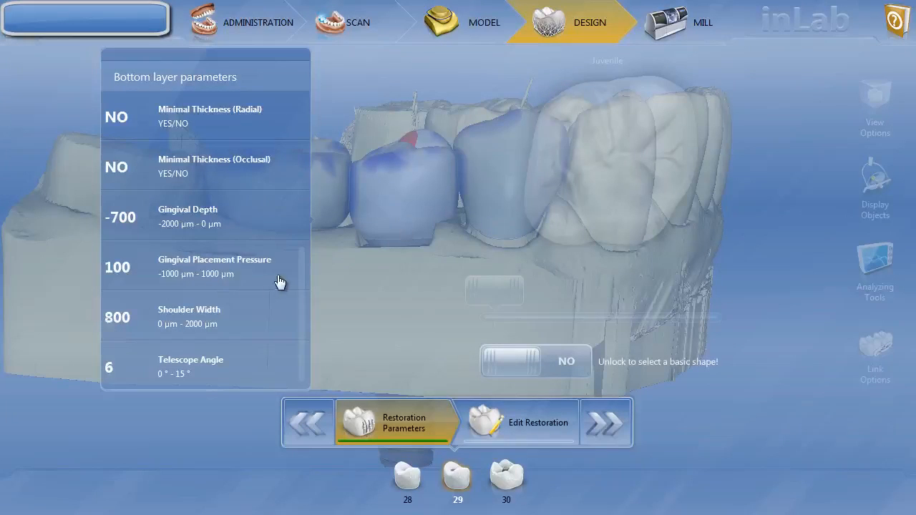
{"action": "left_click", "coordinate": [232, 305]}
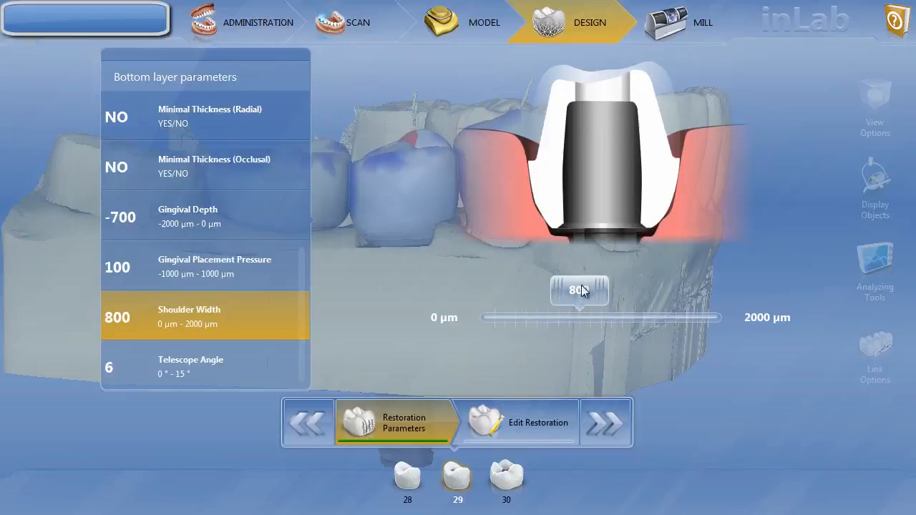
- Set bottom-layer Shoulder Width to 400 µm and unlocked Minimal Thickness (Occlusal) to 500 µm
{"action": "left_click_drag", "start_coordinate": [581, 287], "coordinate": [541, 293]}
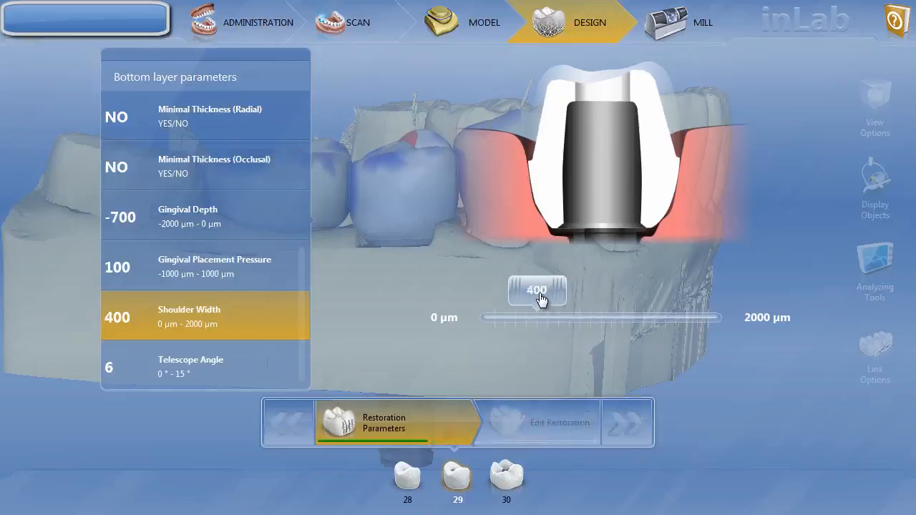
{"action": "left_click", "coordinate": [184, 131]}
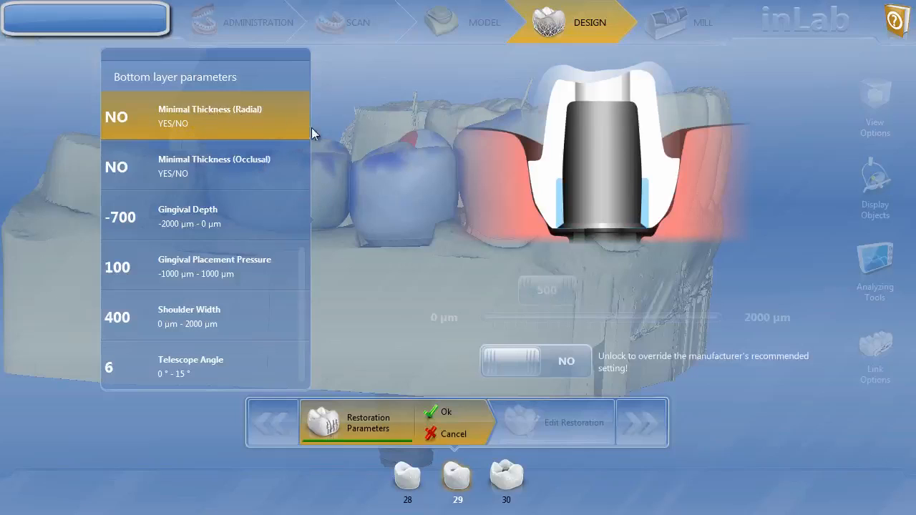
{"action": "left_click", "coordinate": [203, 165]}
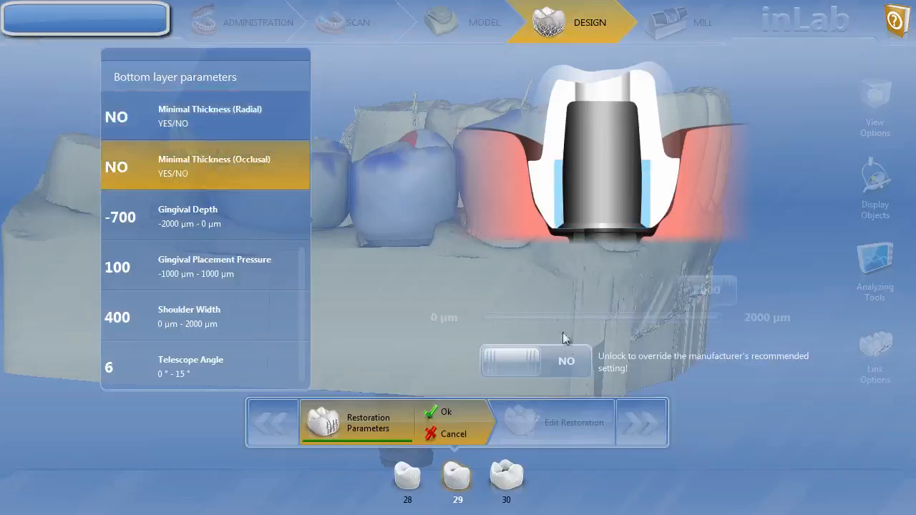
{"action": "left_click", "coordinate": [572, 360]}
{"action": "left_click", "coordinate": [627, 316]}
{"action": "left_click_drag", "start_coordinate": [627, 311], "coordinate": [530, 309]}
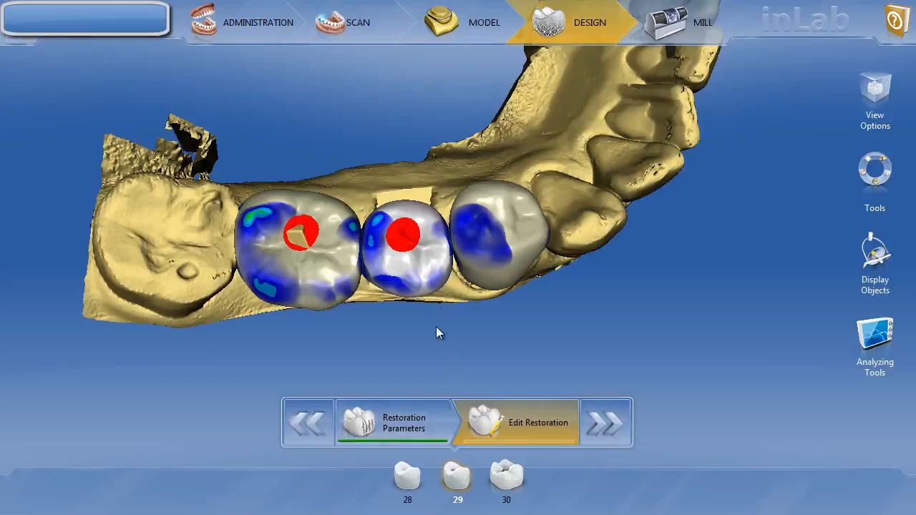
{"action": "left_click_drag", "start_coordinate": [435, 327], "coordinate": [423, 303]}
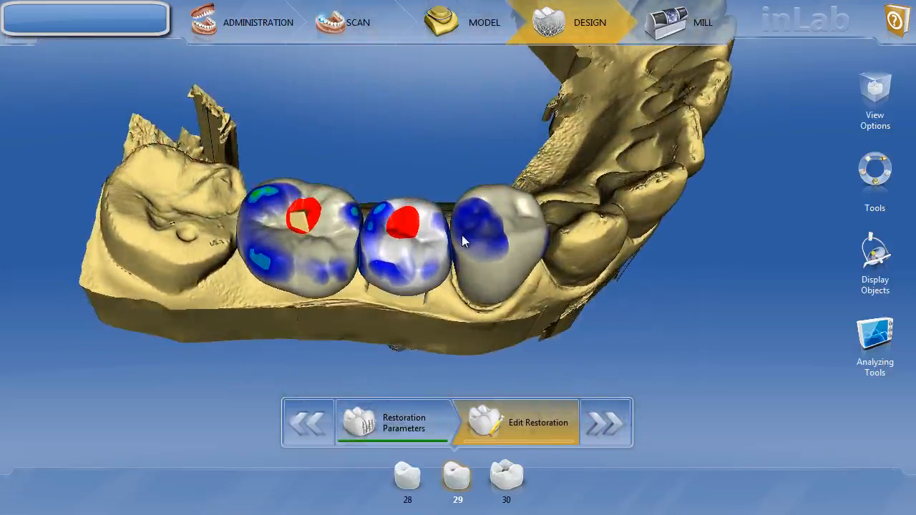
{"action": "right_click", "coordinate": [428, 252]}
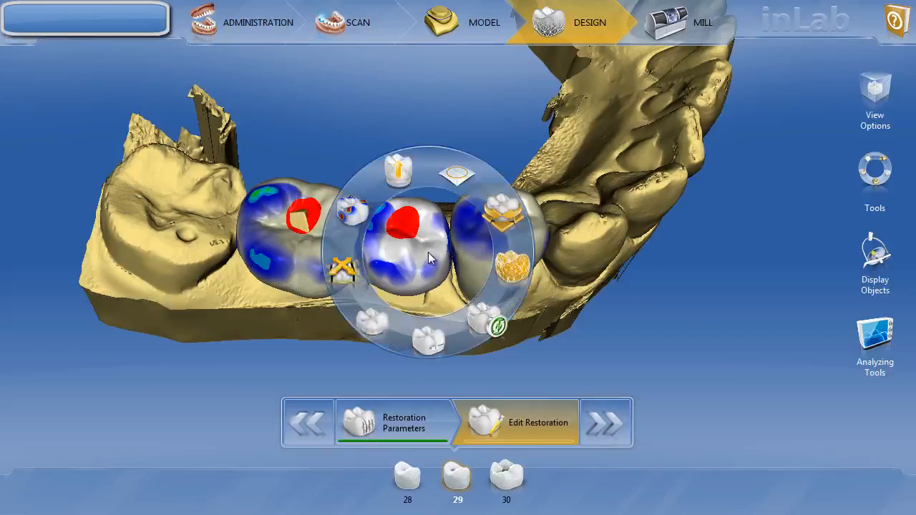
{"action": "left_click", "coordinate": [399, 170]}
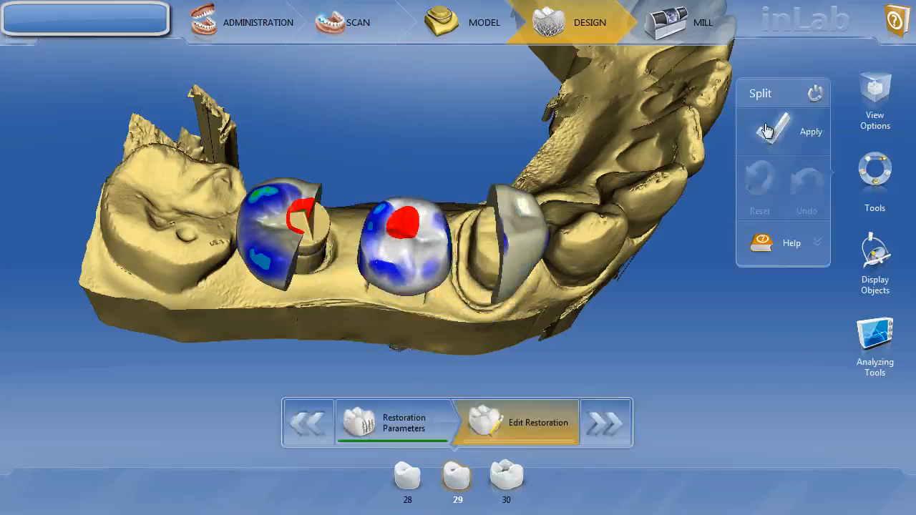
{"action": "left_click", "coordinate": [766, 130]}
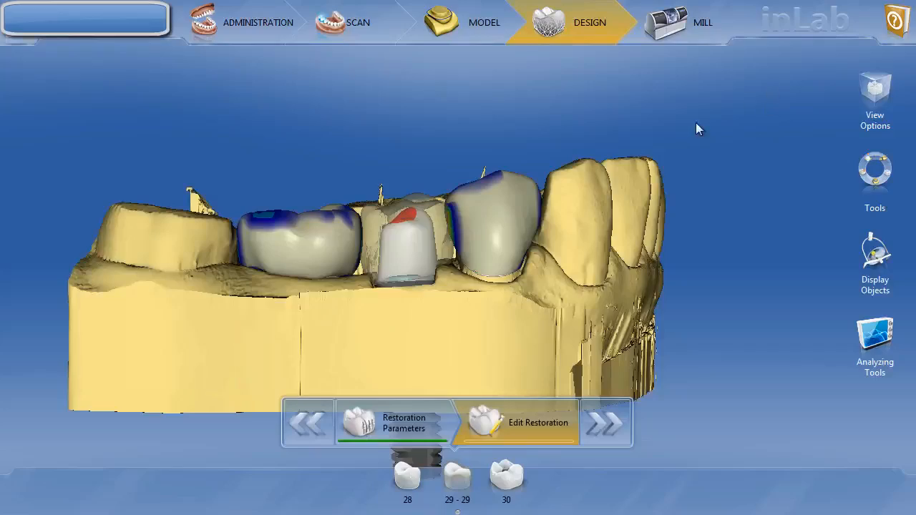
{"action": "middle_click_drag", "start_coordinate": [553, 91], "coordinate": [541, 118]}
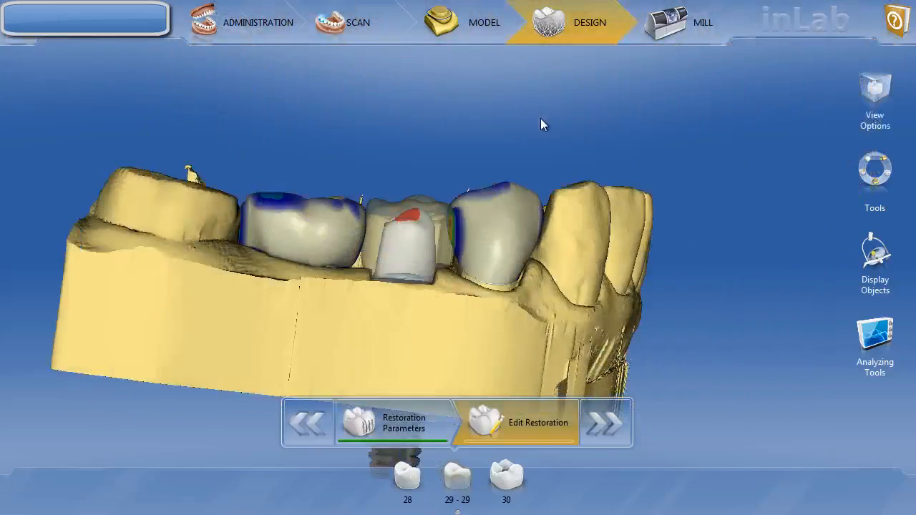
{"action": "scroll", "coordinate": [541, 120], "scroll_direction": "up", "scroll_amount": 3}
{"action": "right_click_drag", "start_coordinate": [599, 181], "coordinate": [656, 141]}
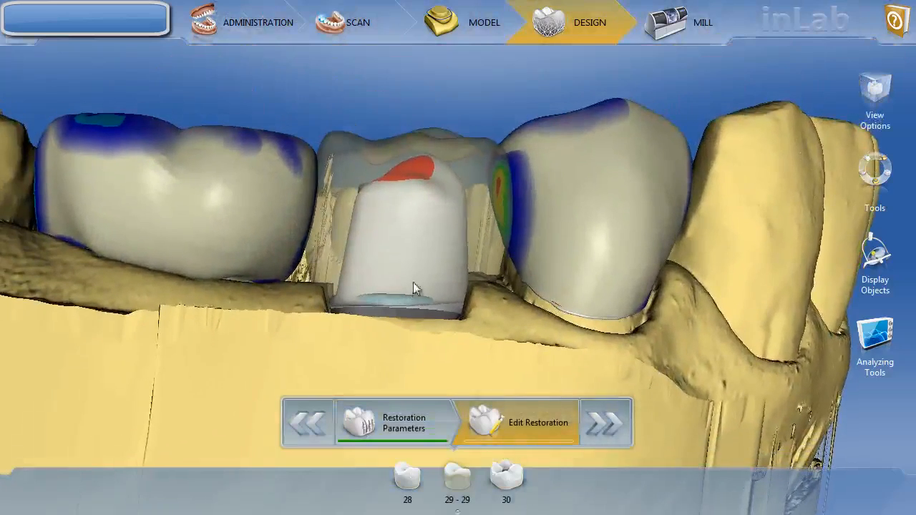
{"action": "middle_click_drag", "start_coordinate": [507, 123], "coordinate": [507, 140]}
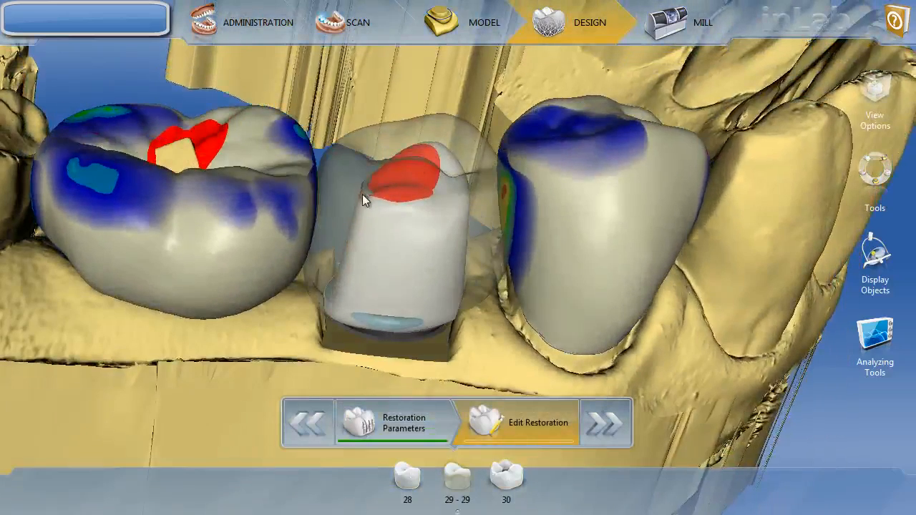
{"action": "middle_click_drag", "start_coordinate": [523, 243], "coordinate": [516, 204]}
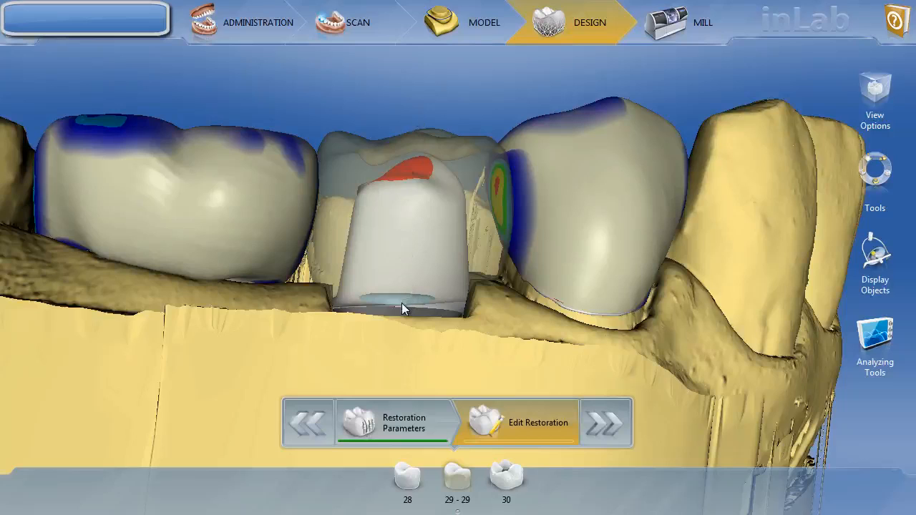
- Scale the whole tooth 29 crown in the occlusal direction and view it from above
{"action": "left_click", "coordinate": [401, 205]}
{"action": "left_click", "coordinate": [315, 203]}
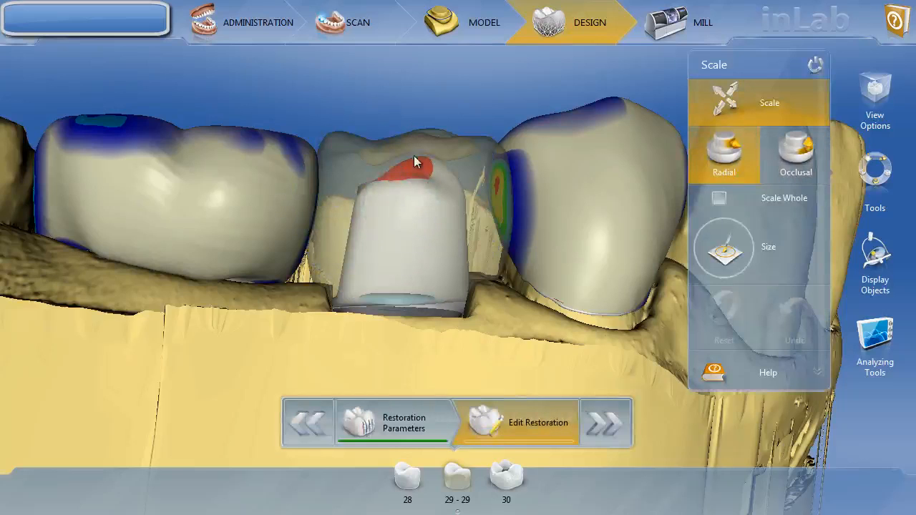
{"action": "left_click", "coordinate": [798, 154]}
{"action": "left_click", "coordinate": [719, 198]}
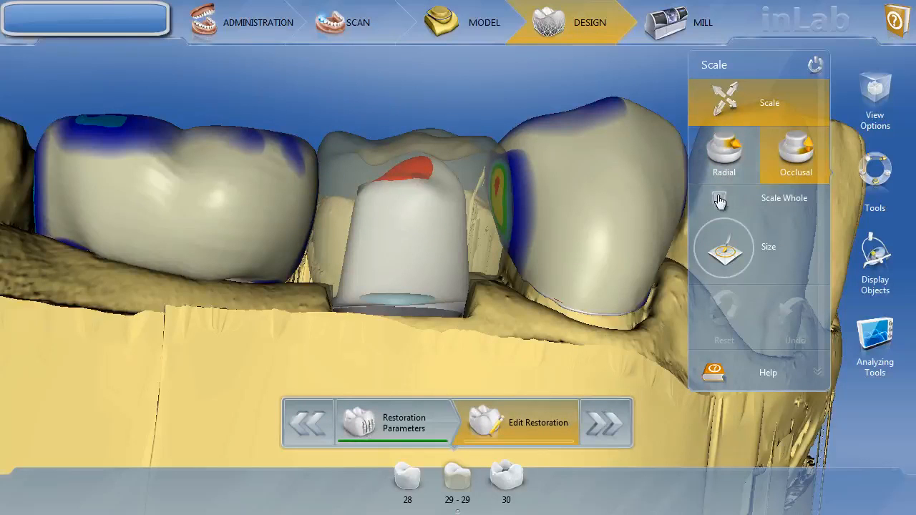
{"action": "left_click_drag", "start_coordinate": [424, 172], "coordinate": [422, 185]}
{"action": "right_click_drag", "start_coordinate": [539, 199], "coordinate": [517, 273]}
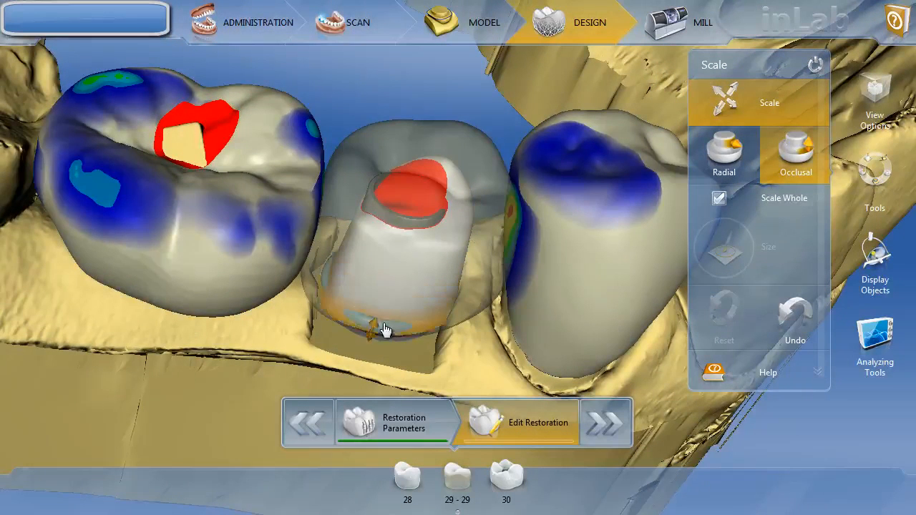
- Radially widen the crown near its base with Scale Whole off, then orbit to check
{"action": "left_click", "coordinate": [736, 163]}
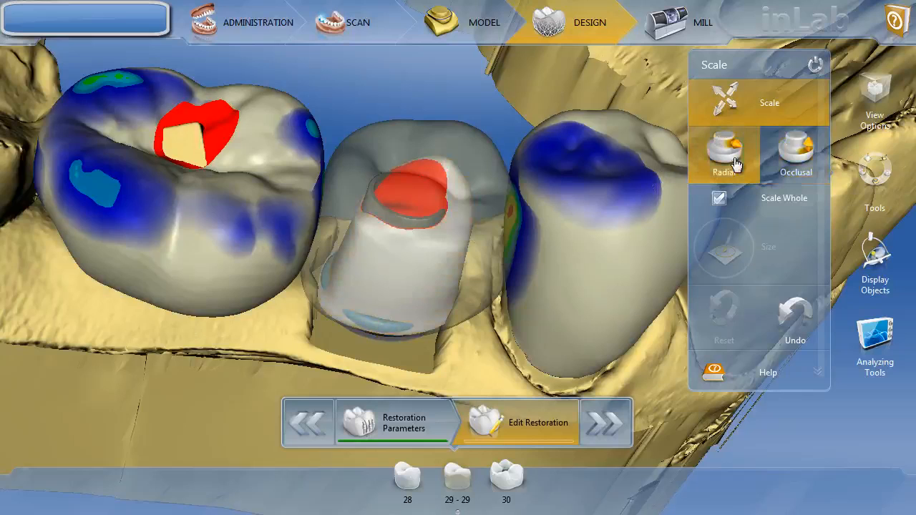
{"action": "left_click", "coordinate": [719, 198]}
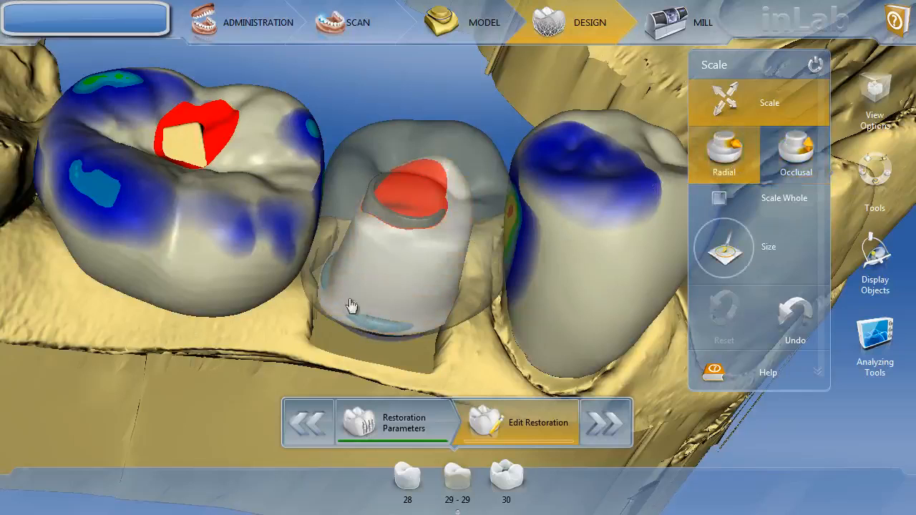
{"action": "left_click_drag", "start_coordinate": [330, 281], "coordinate": [323, 282]}
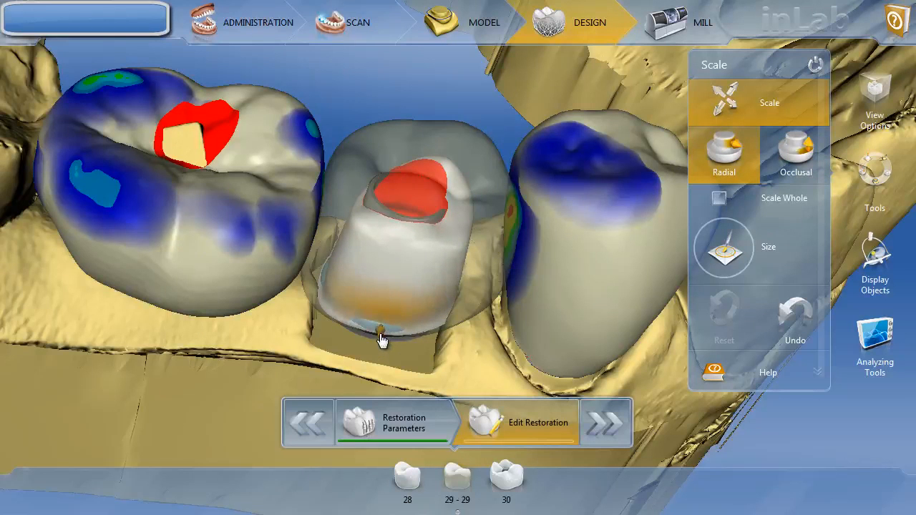
{"action": "left_click_drag", "start_coordinate": [499, 355], "coordinate": [502, 267]}
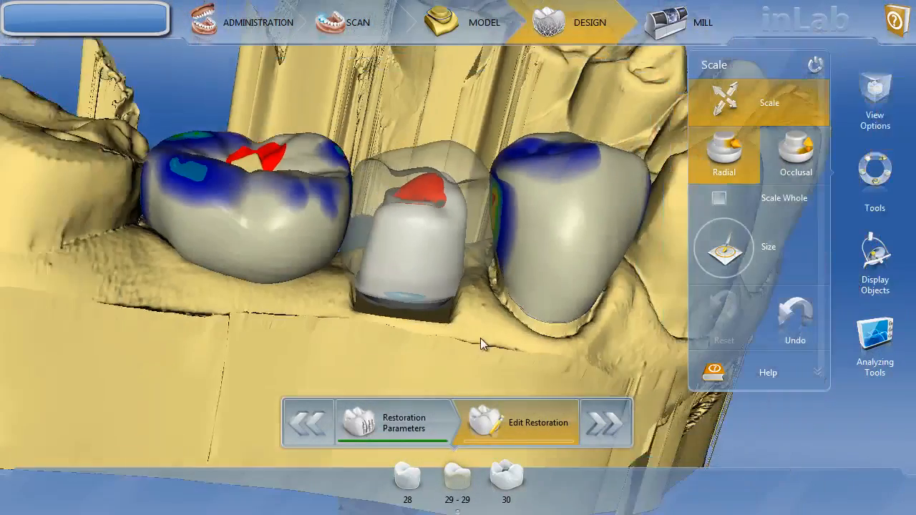
{"action": "left_click_drag", "start_coordinate": [480, 338], "coordinate": [506, 335]}
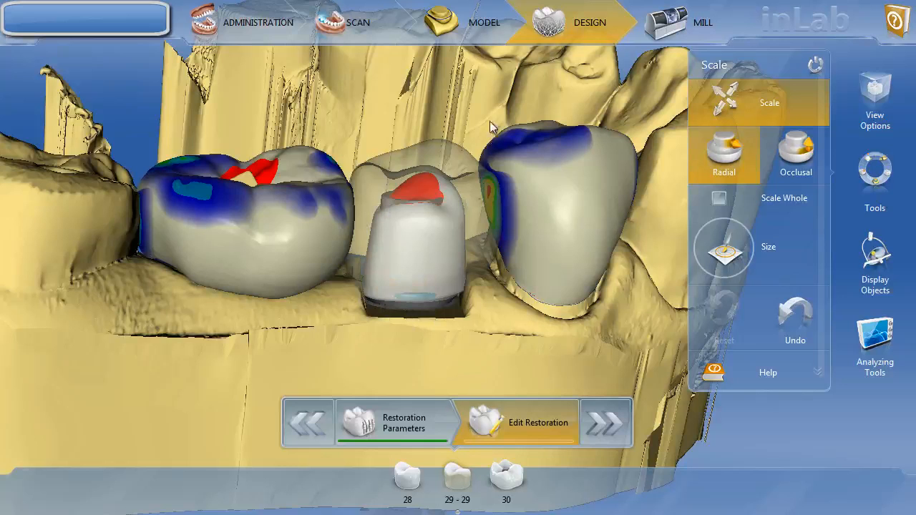
{"action": "middle_click_drag", "start_coordinate": [482, 88], "coordinate": [481, 192]}
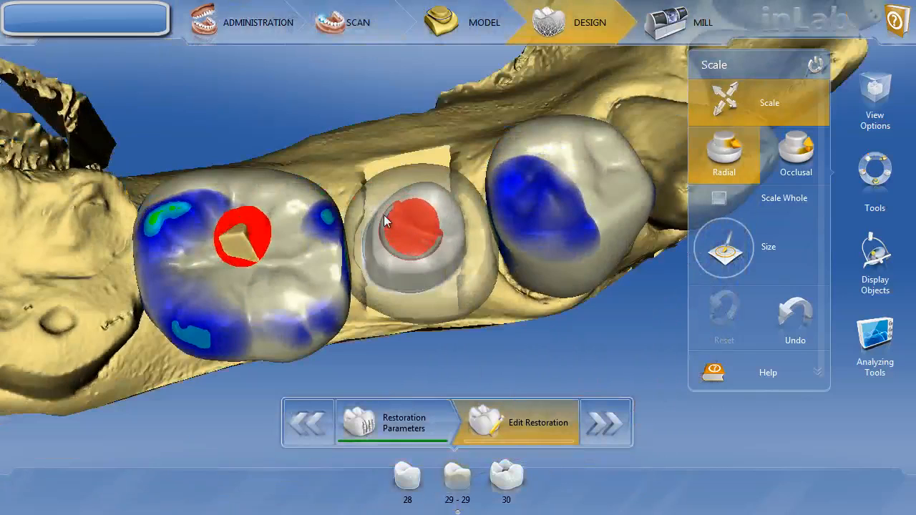
{"action": "middle_click_drag", "start_coordinate": [511, 336], "coordinate": [500, 250]}
{"action": "middle_click_drag", "start_coordinate": [417, 337], "coordinate": [400, 310]}
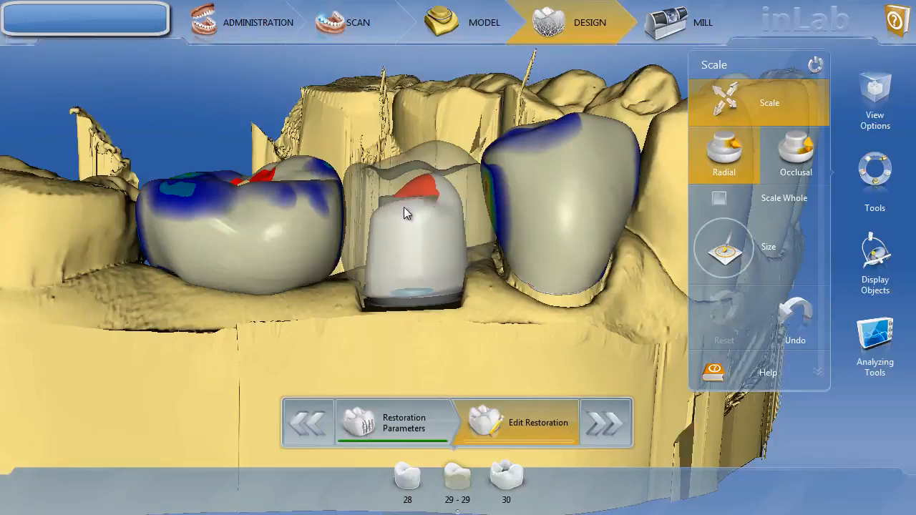
{"action": "right_click_drag", "start_coordinate": [531, 184], "coordinate": [619, 280]}
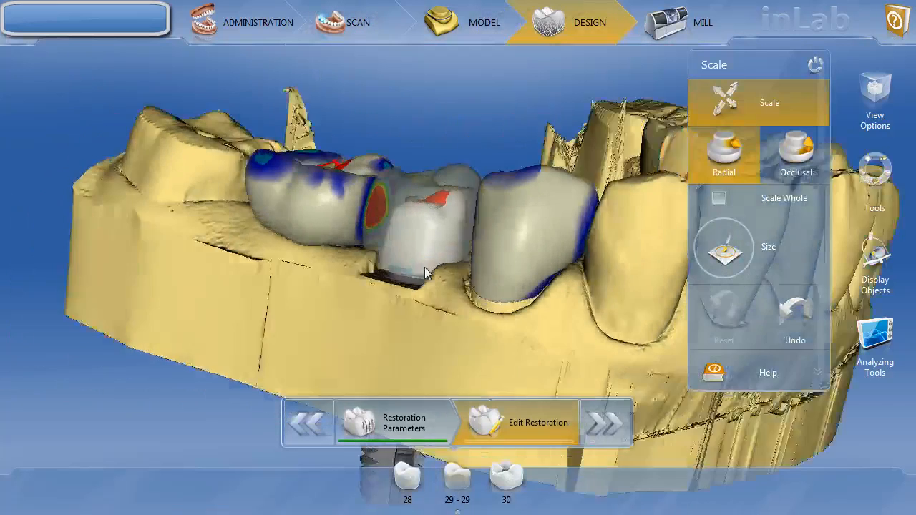
- Set the tooth 29 crown's Restoration transparency to about 87% in Display Objects
{"action": "right_click_drag", "start_coordinate": [425, 266], "coordinate": [409, 271]}
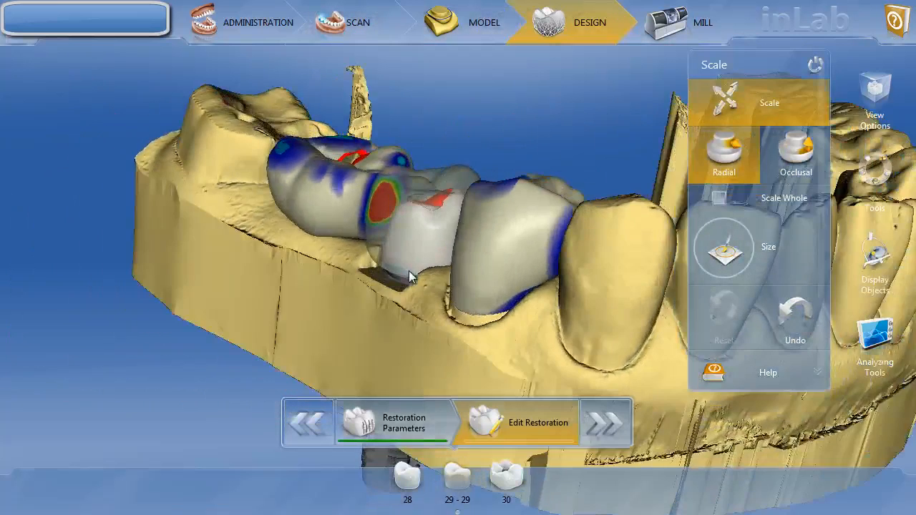
{"action": "scroll", "coordinate": [421, 239], "scroll_direction": "up", "scroll_amount": 3}
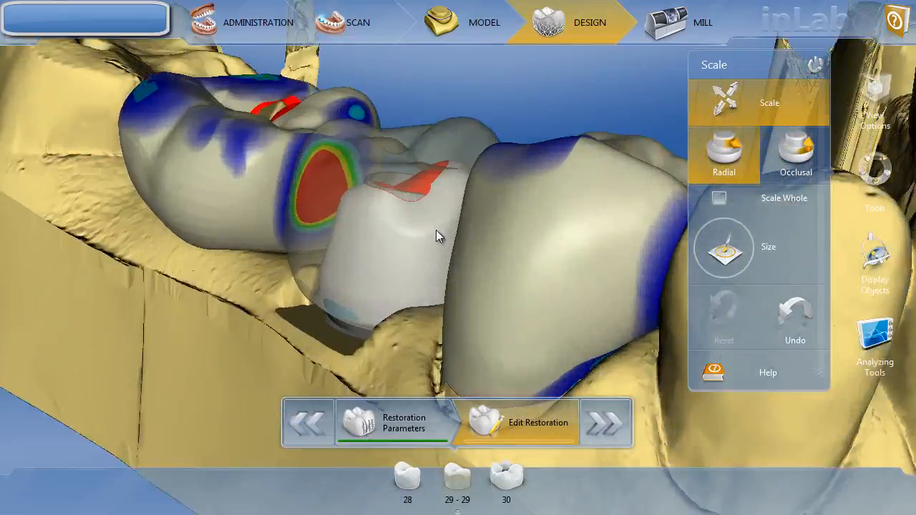
{"action": "left_click", "coordinate": [876, 271]}
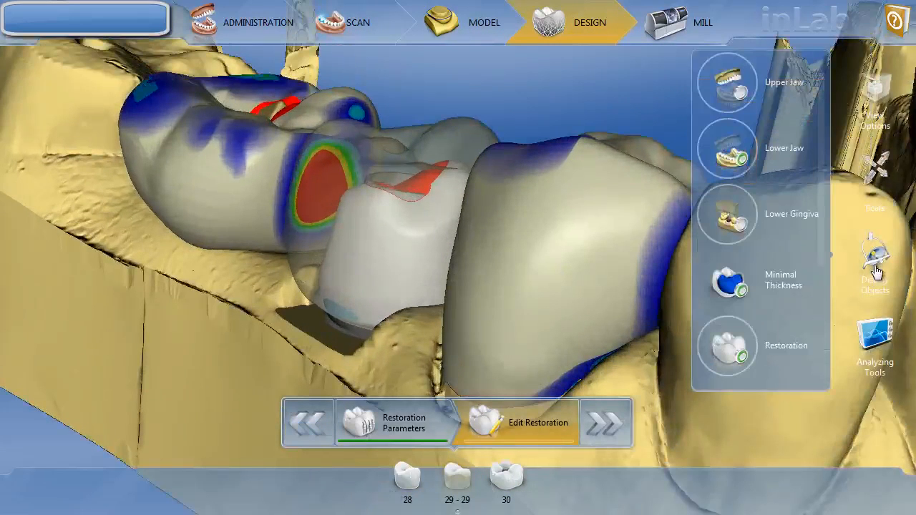
{"action": "left_click_drag", "start_coordinate": [749, 367], "coordinate": [687, 487]}
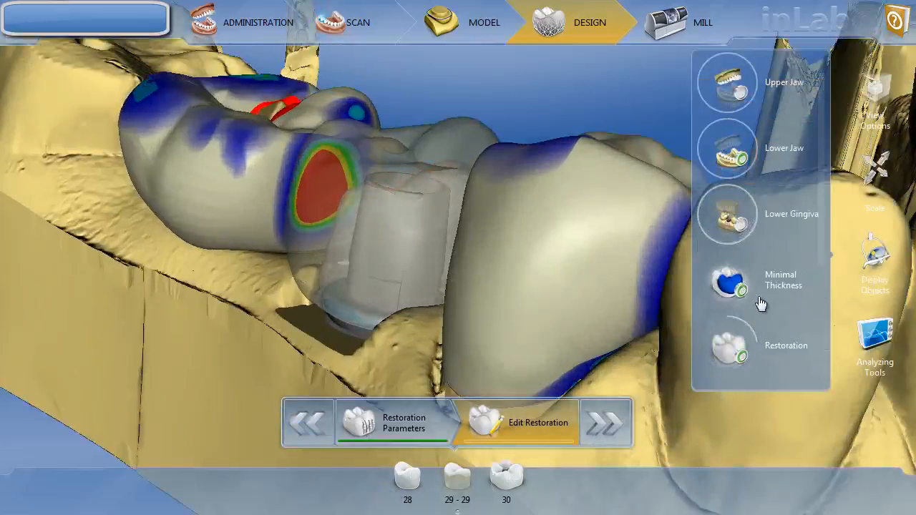
{"action": "scroll", "coordinate": [577, 278], "scroll_direction": "up", "scroll_amount": 1}
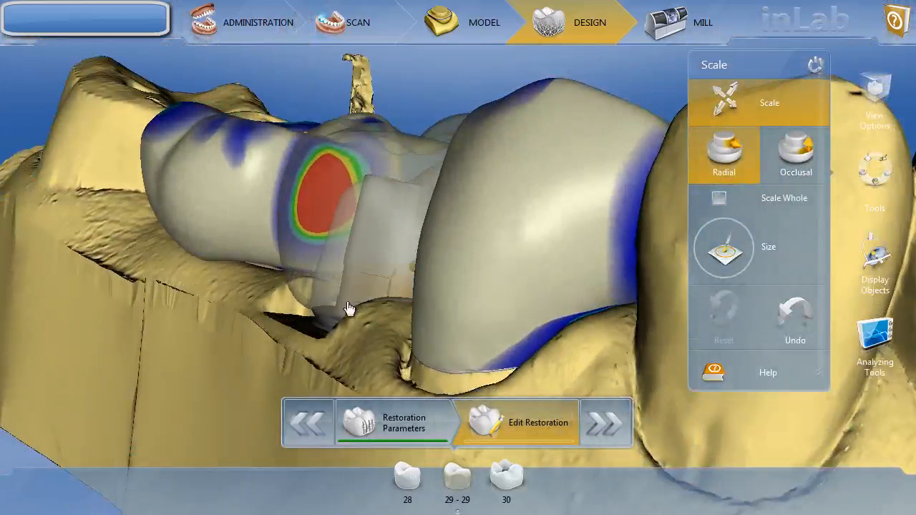
- Orbit the translucent crown to check it over the TiBase from buccal, margin and occlusal views
{"action": "mouse_move", "coordinate": [441, 258]}
{"action": "left_mouse_down"}
{"action": "mouse_move", "coordinate": [454, 227]}
{"action": "mouse_move", "coordinate": [429, 253]}
{"action": "left_mouse_up"}
{"action": "left_click_drag", "start_coordinate": [438, 310], "coordinate": [446, 315]}
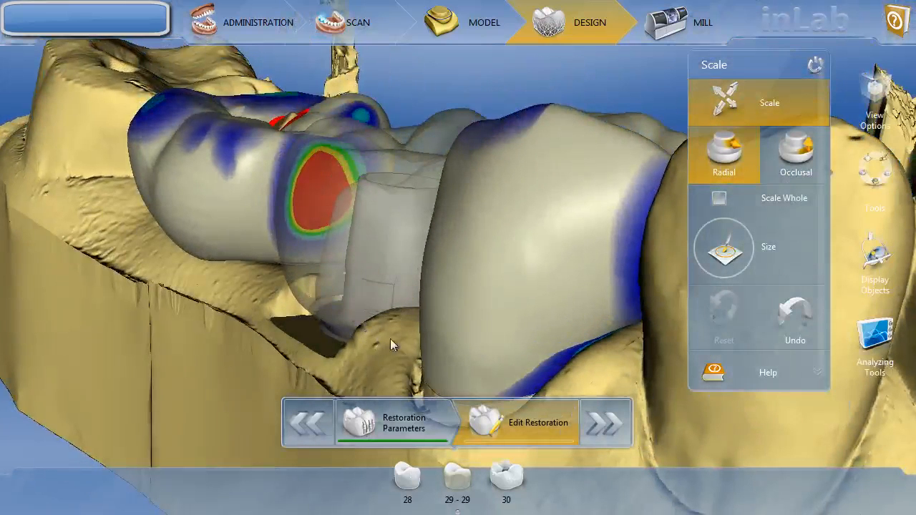
{"action": "left_click_drag", "start_coordinate": [390, 338], "coordinate": [593, 216]}
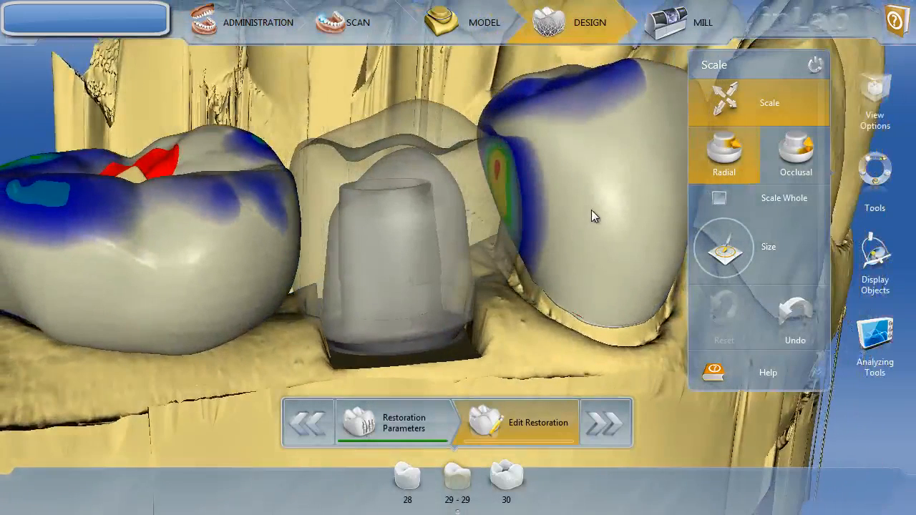
{"action": "left_click_drag", "start_coordinate": [551, 260], "coordinate": [448, 280]}
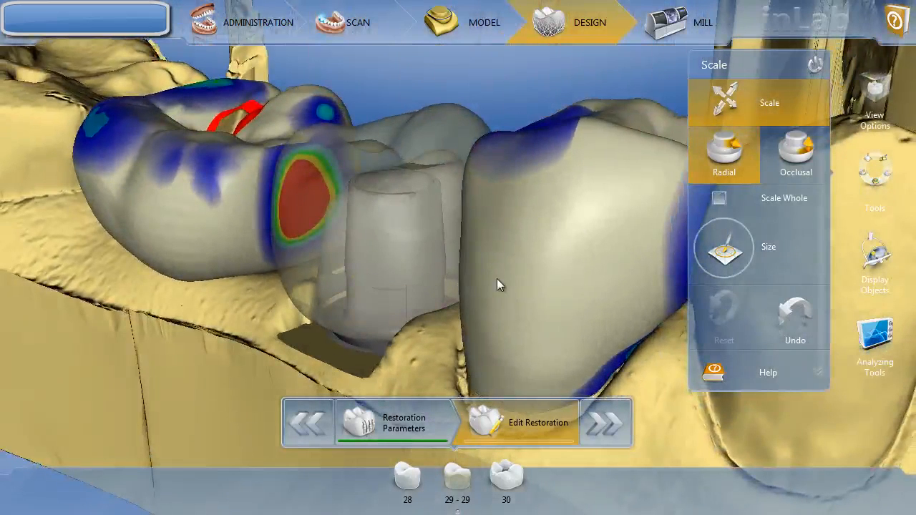
{"action": "left_click_drag", "start_coordinate": [497, 280], "coordinate": [389, 280]}
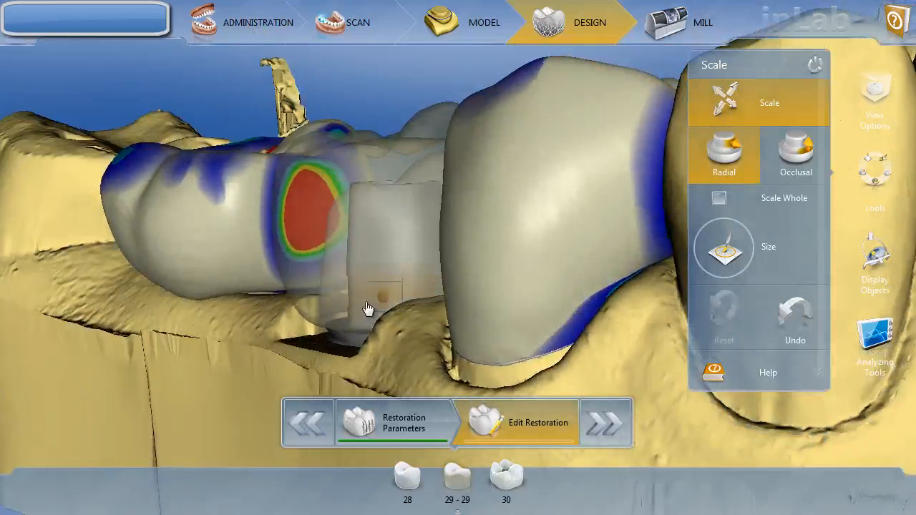
{"action": "left_click_drag", "start_coordinate": [456, 251], "coordinate": [587, 241]}
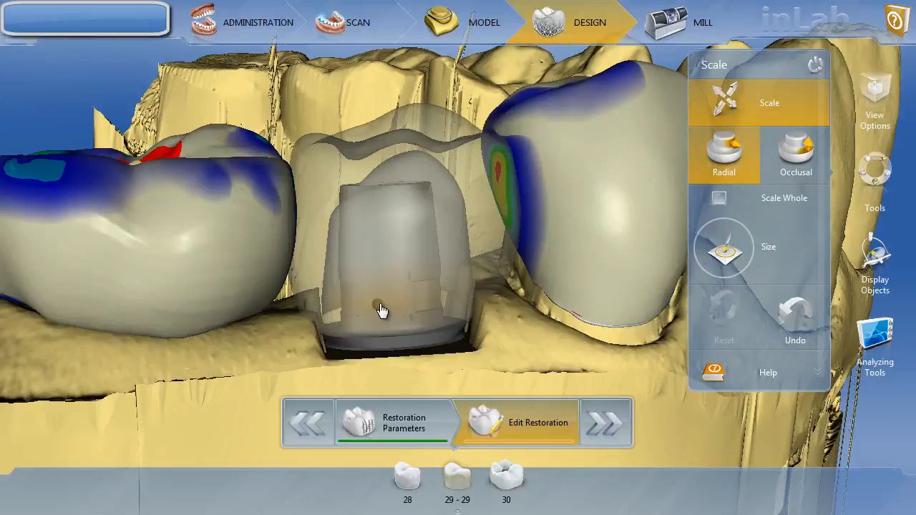
{"action": "left_click_drag", "start_coordinate": [511, 206], "coordinate": [516, 230]}
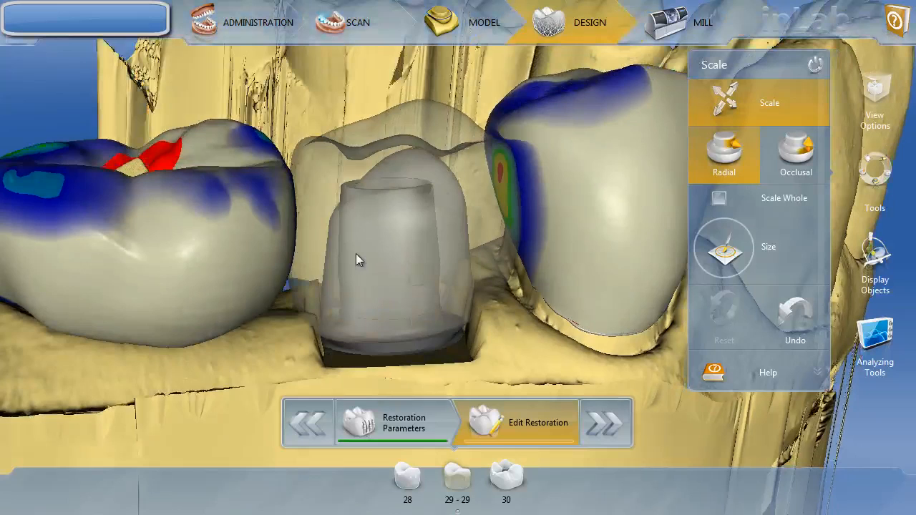